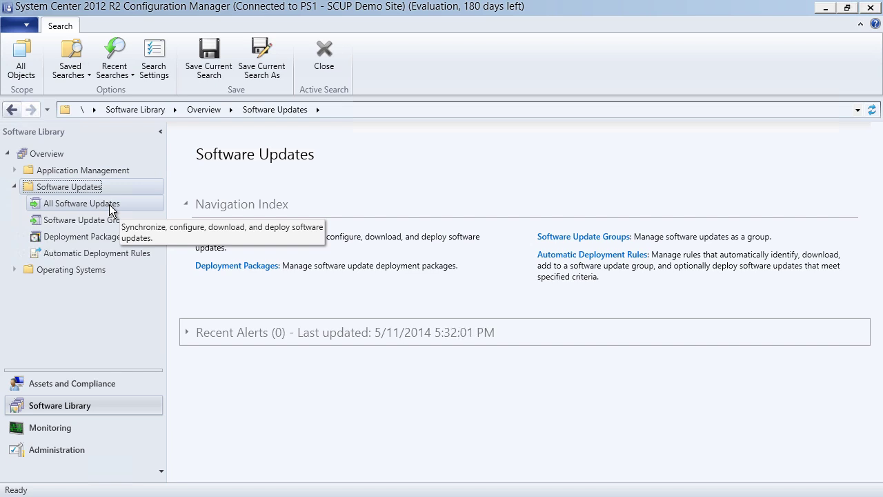
Examine the third-party updates under All Software Updates, checking their required status and compliance details.
left_click(74, 206)
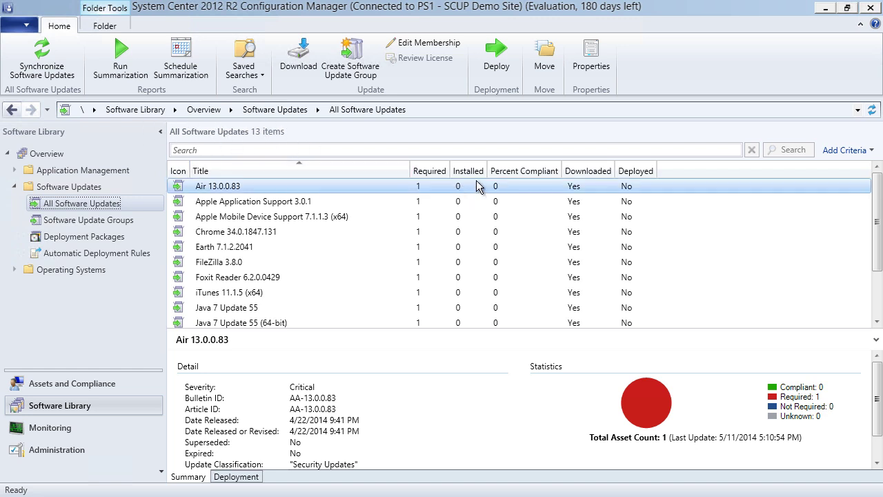
left_click(416, 201)
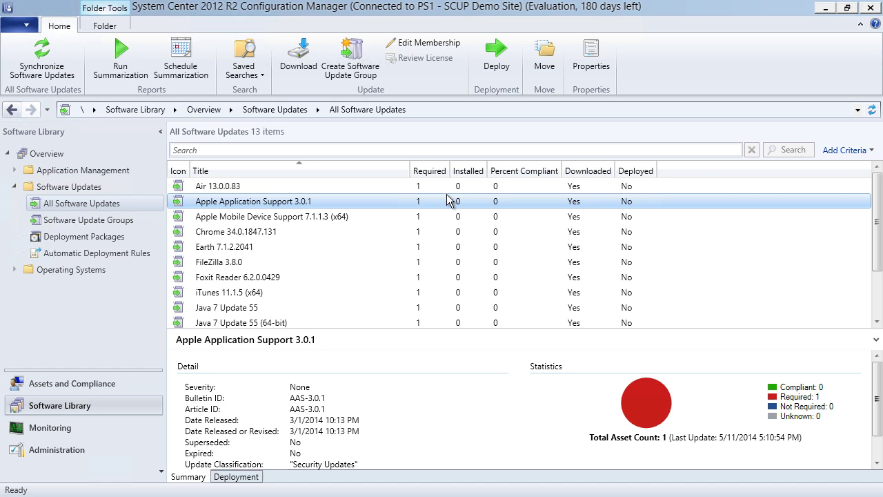
left_click(443, 191)
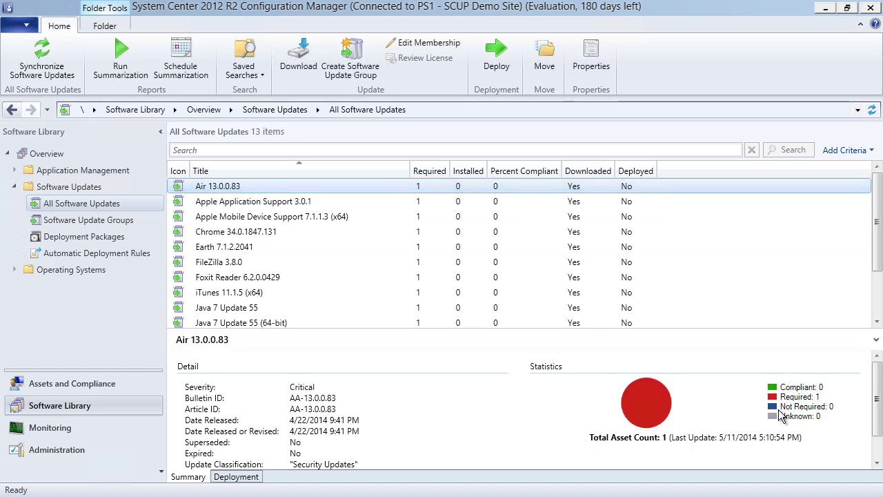
scroll(366, 249, "down", 2)
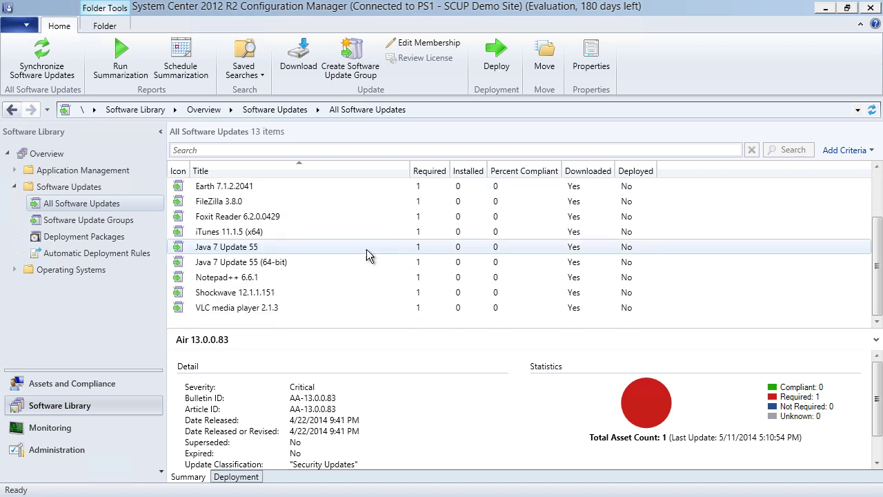
left_click(286, 319)
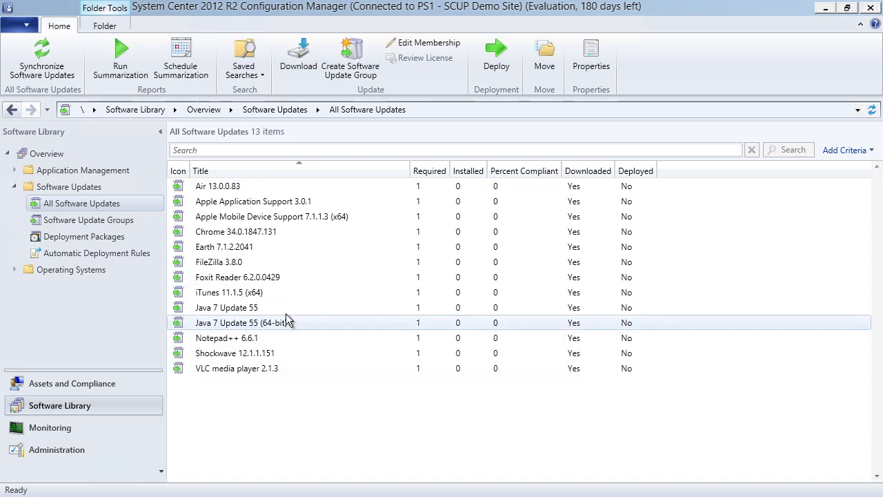
left_click(276, 369)
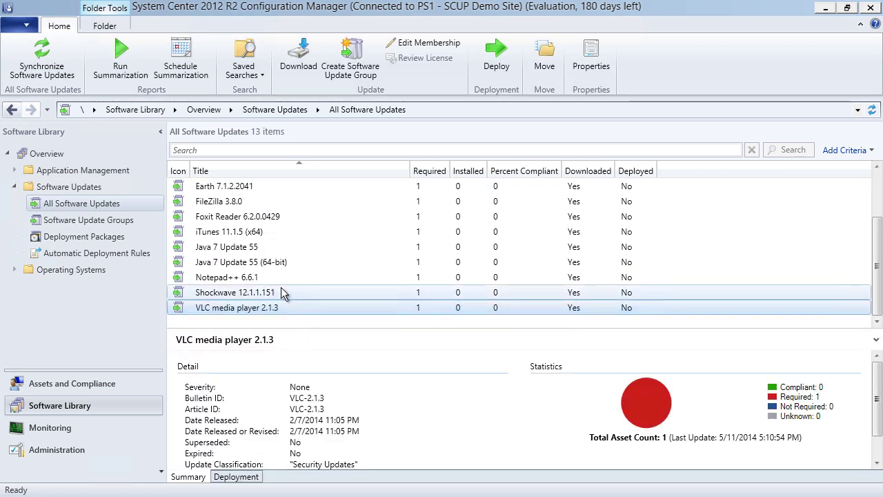
left_click(274, 292)
left_click(258, 278)
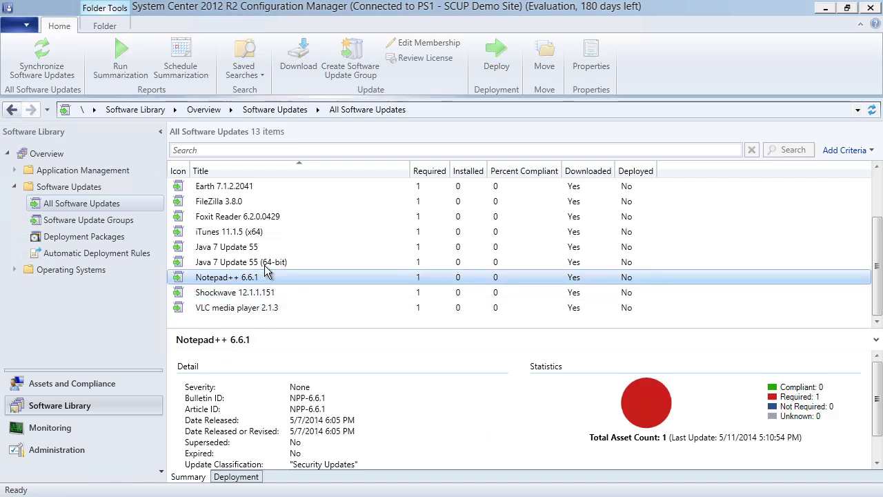
left_click(276, 262)
left_click(434, 246)
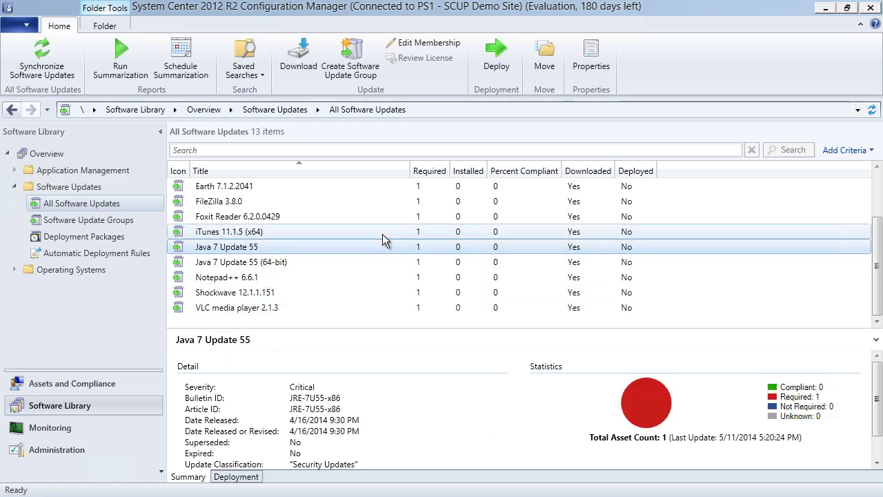
left_click(404, 231)
scroll(418, 221, "up", 2)
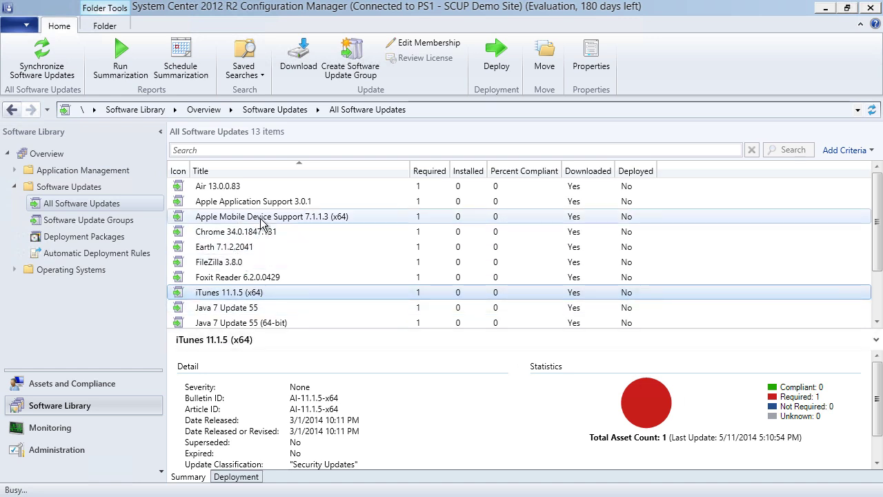
key("ctrl+a")
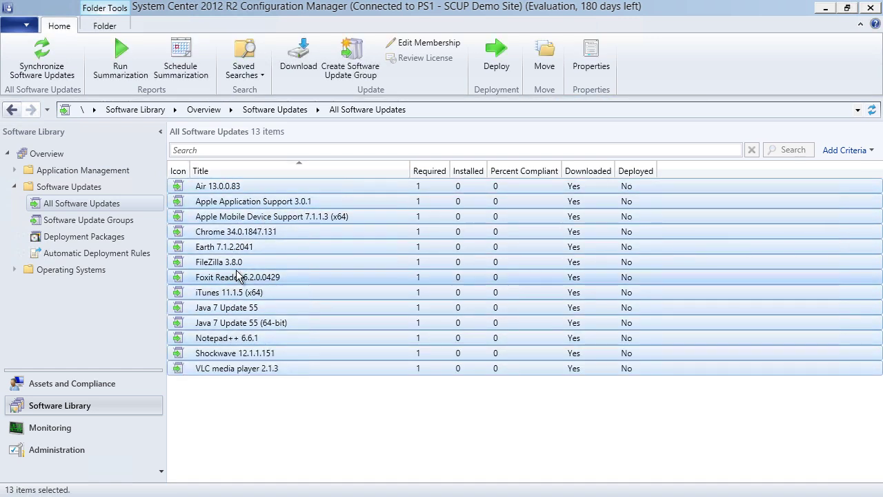
Start deploying the SCUP Updates software update group and name the deployment "SCUP Updates - Patch My PC Catalog".
left_click(114, 221)
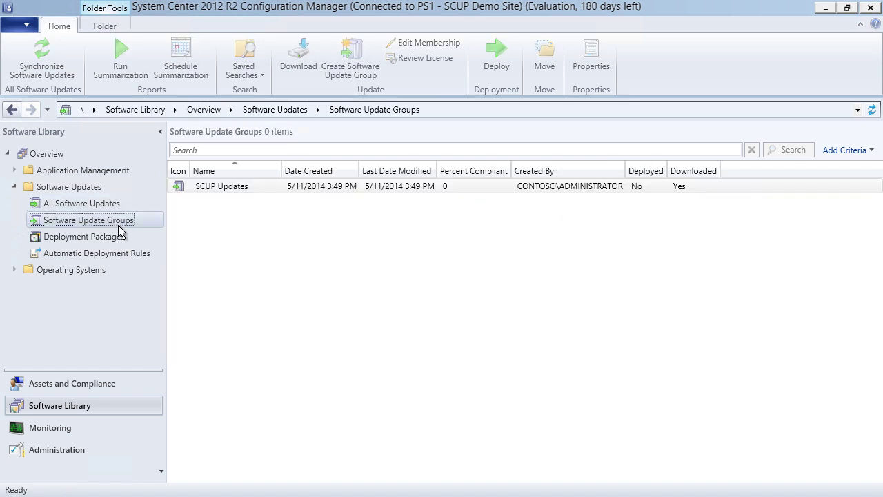
left_click(259, 186)
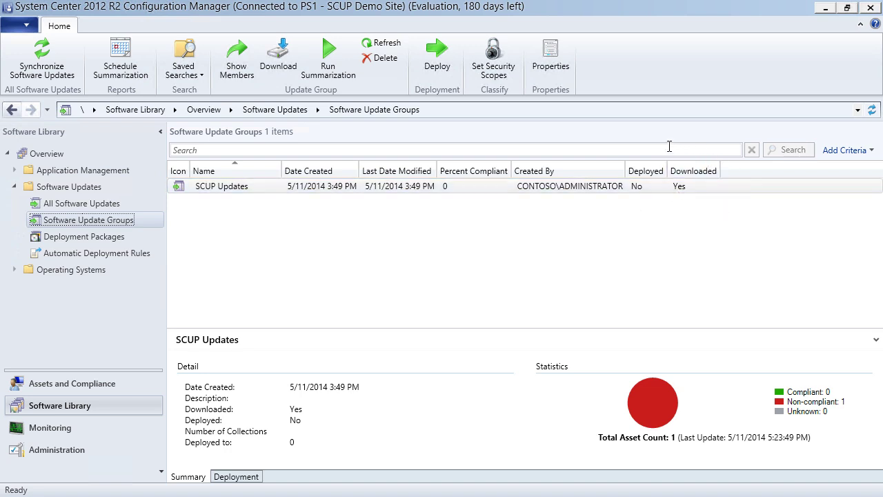
right_click(228, 188)
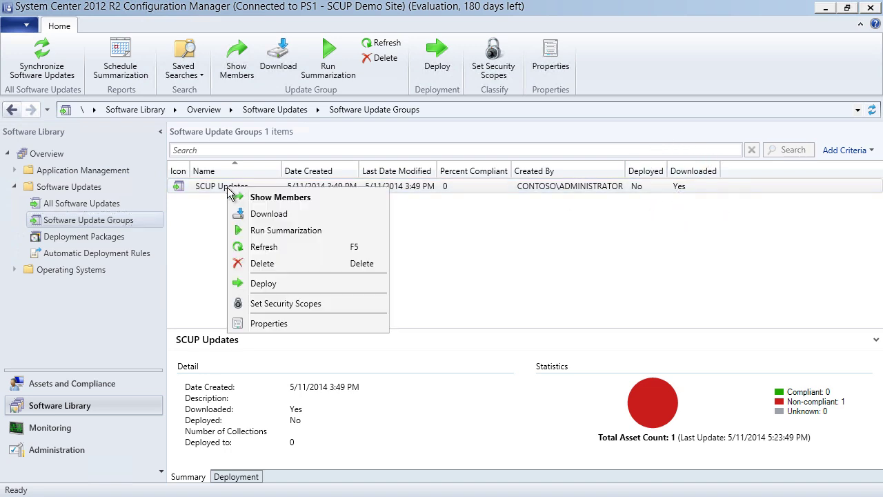
left_click(282, 283)
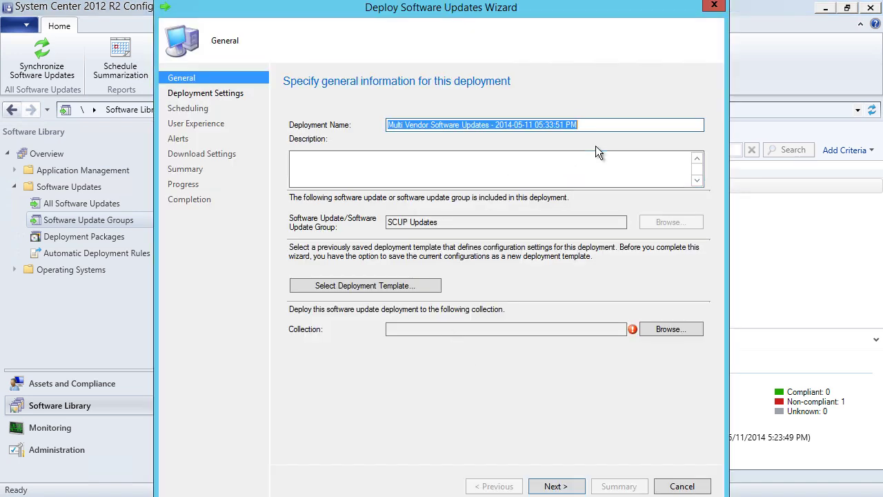
left_click_drag(593, 125, 355, 126)
type("SCUP Upd")
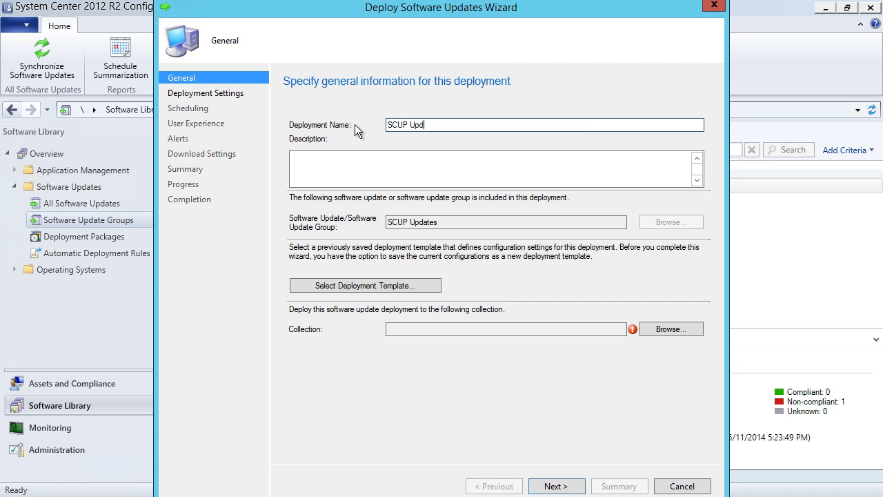
type("ates - Patch My PC Catalog")
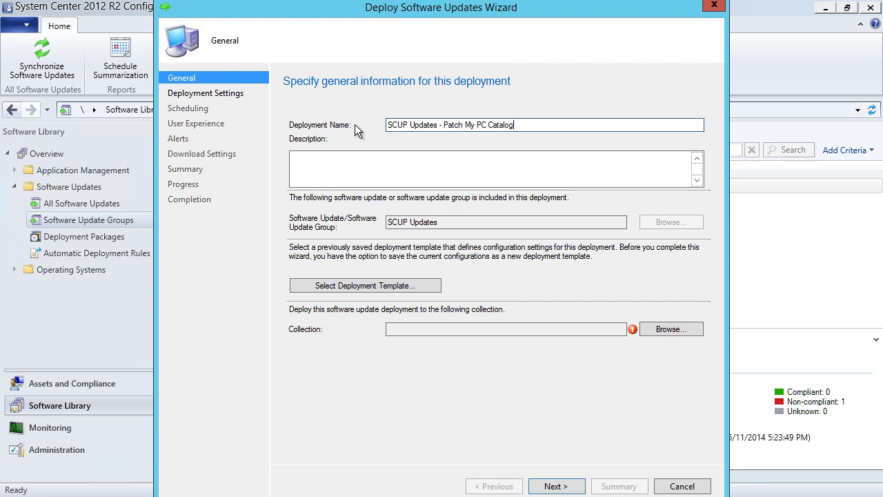
Target the deployment at the All Desktop and Server Clients device collection and continue to the deployment settings.
left_click(647, 330)
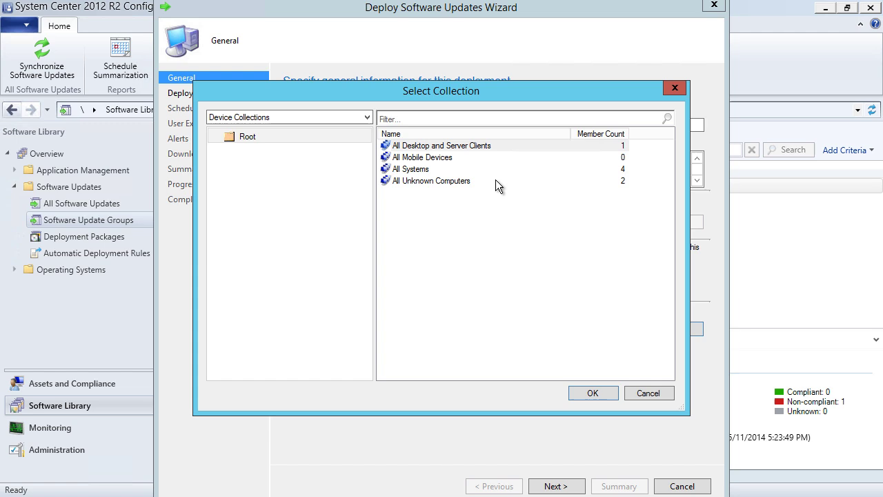
left_click(447, 147)
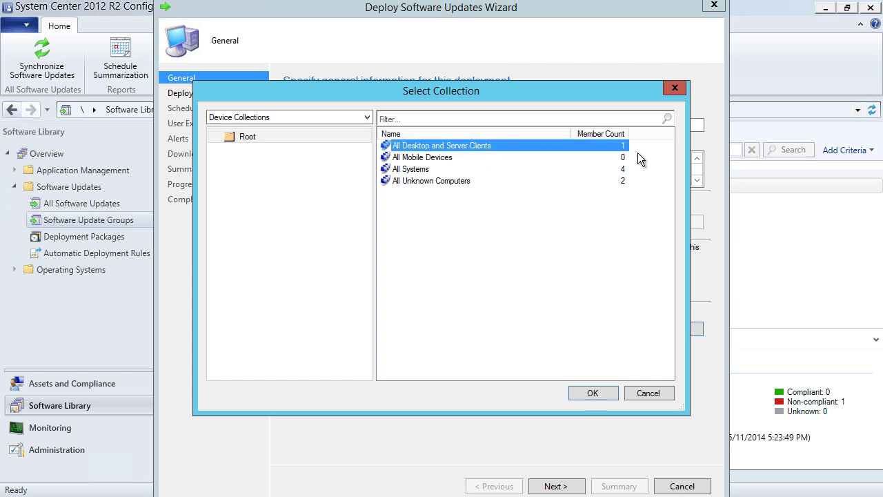
left_click(611, 394)
left_click(564, 487)
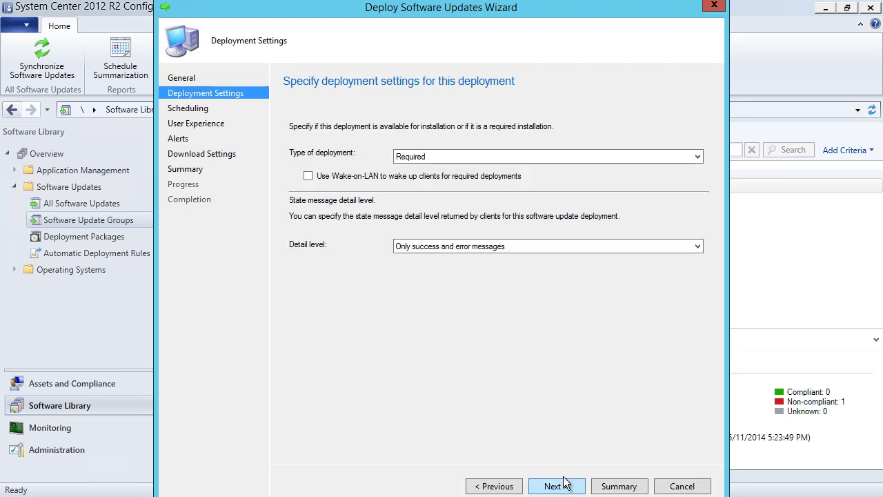
Set the type of deployment to Available and accept the default schedule.
left_click(489, 158)
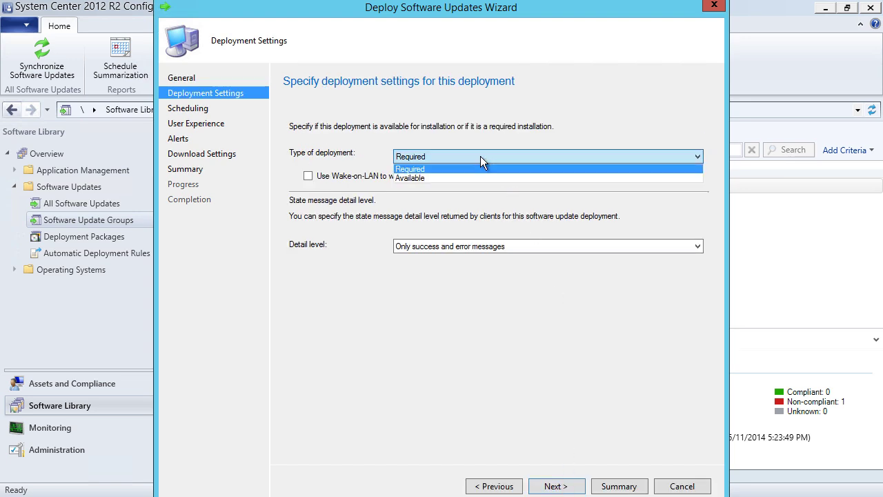
left_click(441, 177)
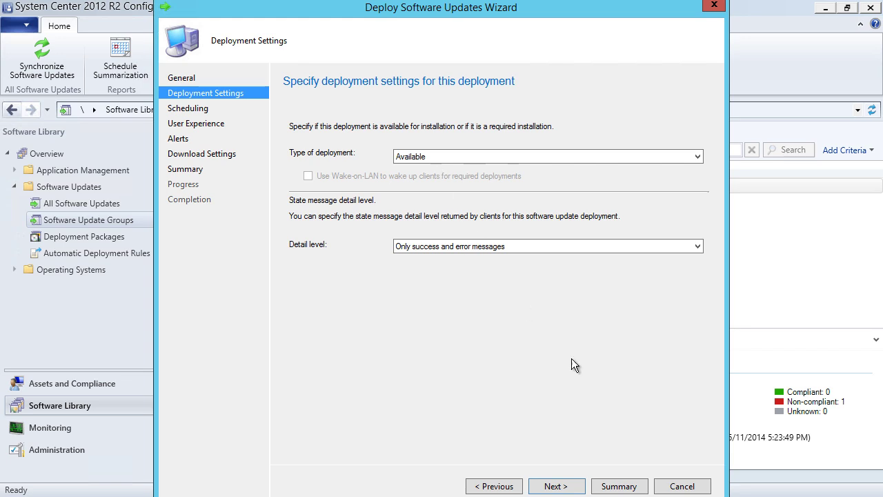
left_click(555, 486)
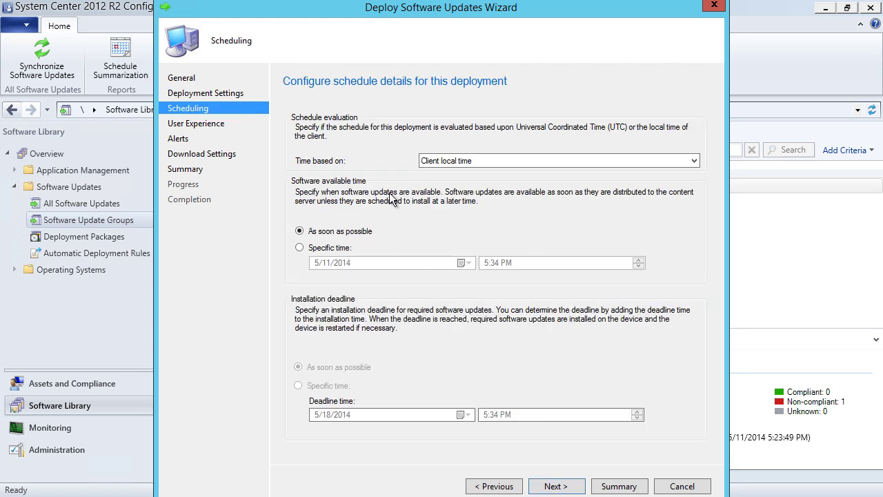
left_click(557, 486)
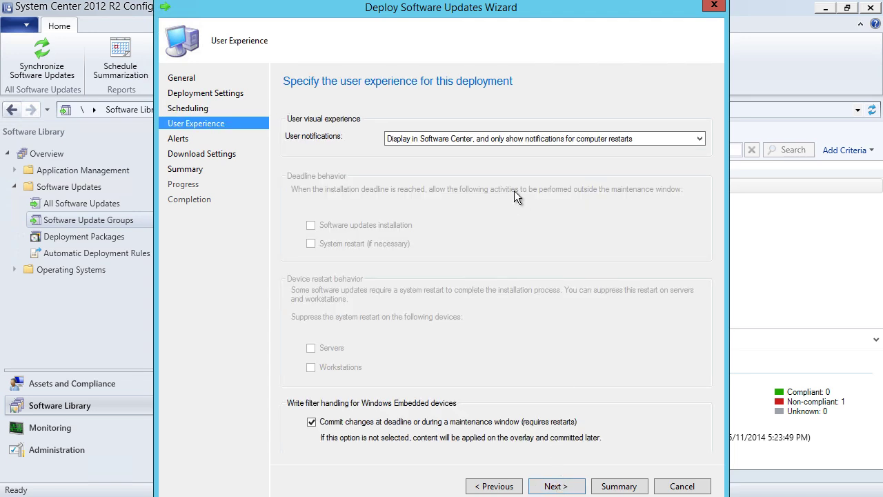
Set the deployment's user notifications to "Display in Software Center and show all notifications".
left_click(512, 144)
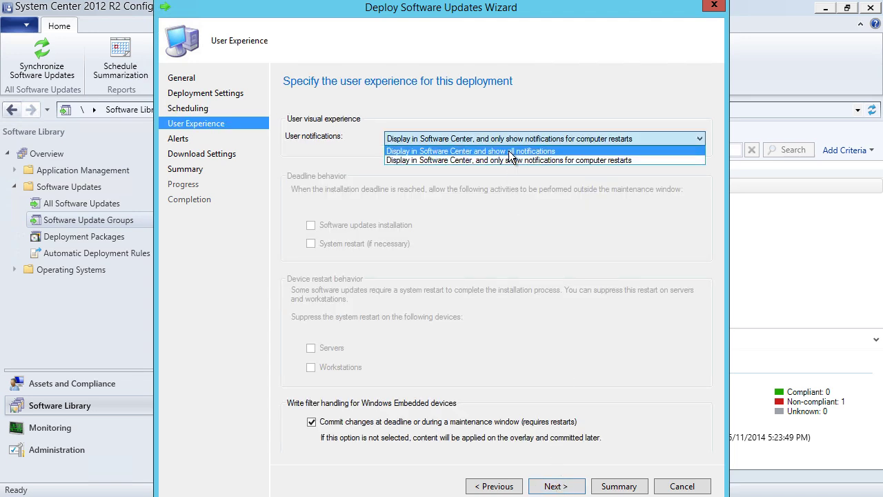
left_click(511, 147)
left_click(556, 486)
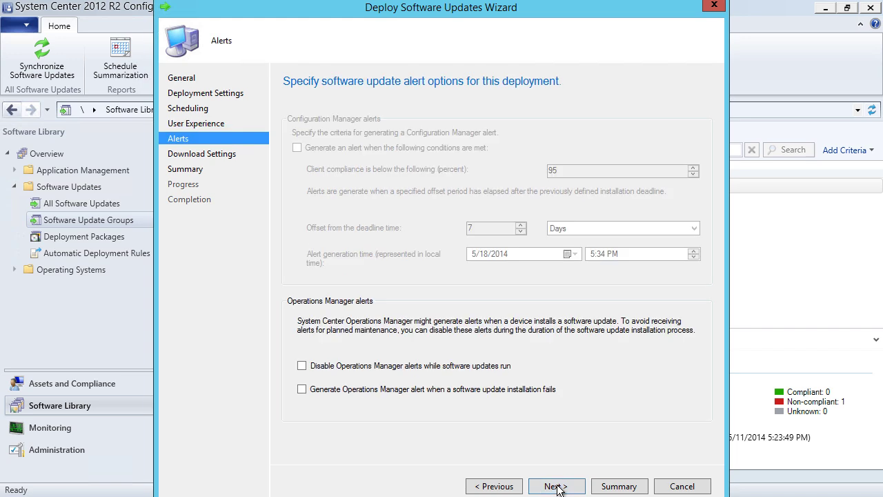
Accept the default alert and download settings, apply the deployment and close the wizard.
left_click(558, 486)
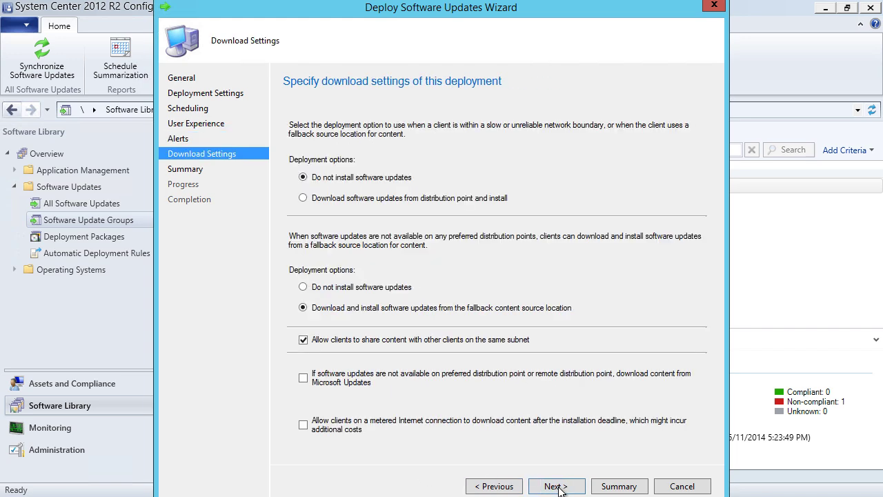
left_click(563, 487)
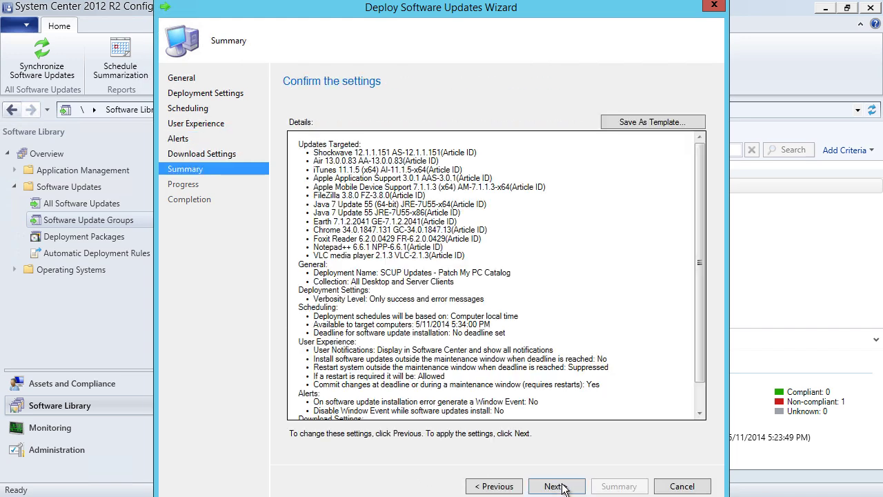
left_click(556, 487)
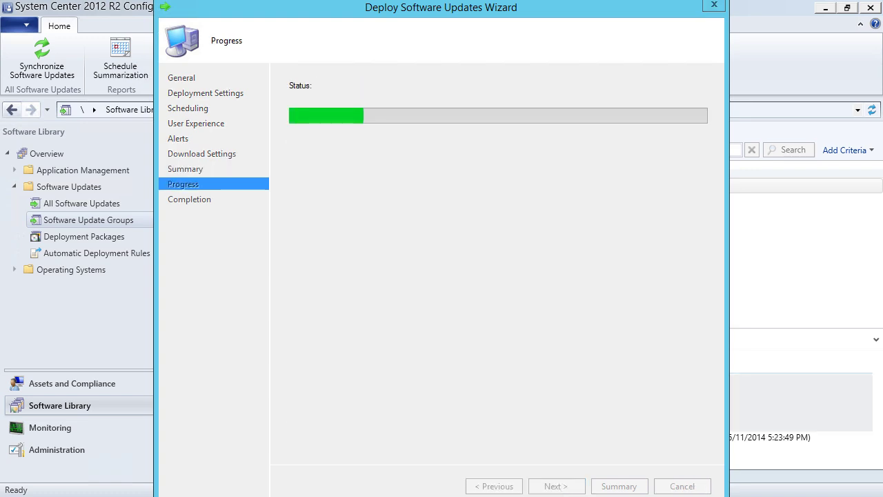
left_click(677, 486)
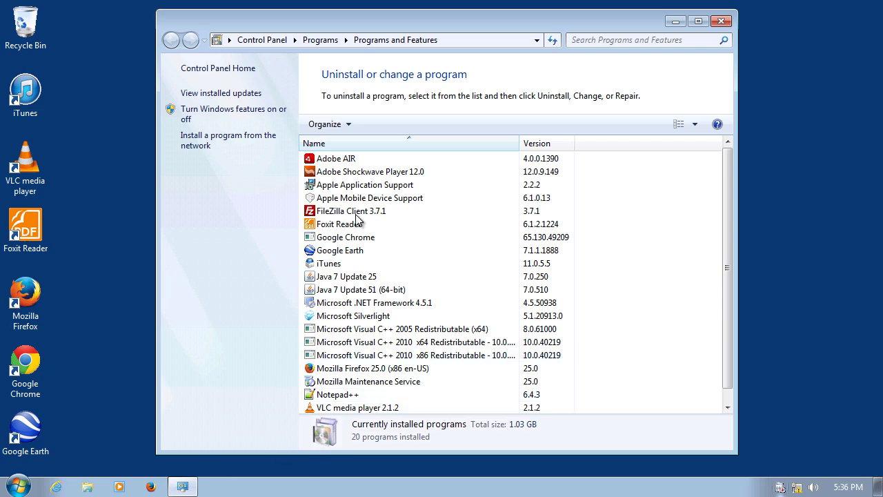
On the client computer, examine the installed program versions in Programs and Features.
left_click(408, 163)
left_click(396, 173)
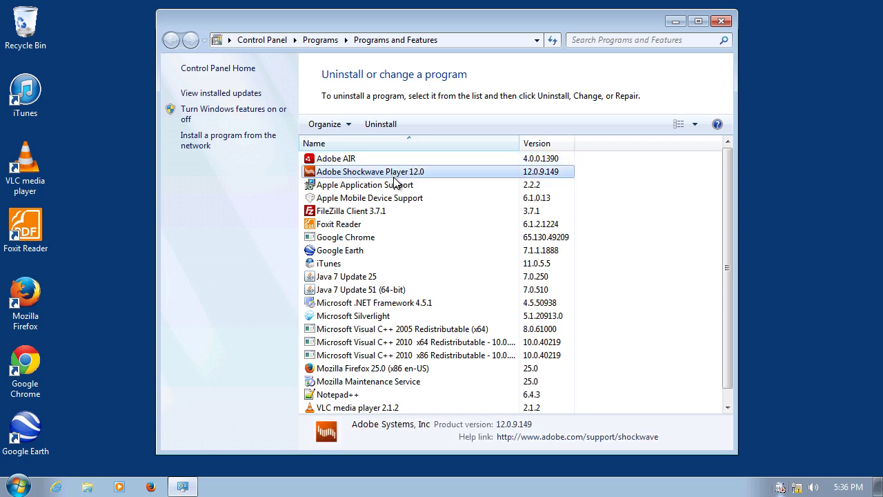
left_click(350, 211)
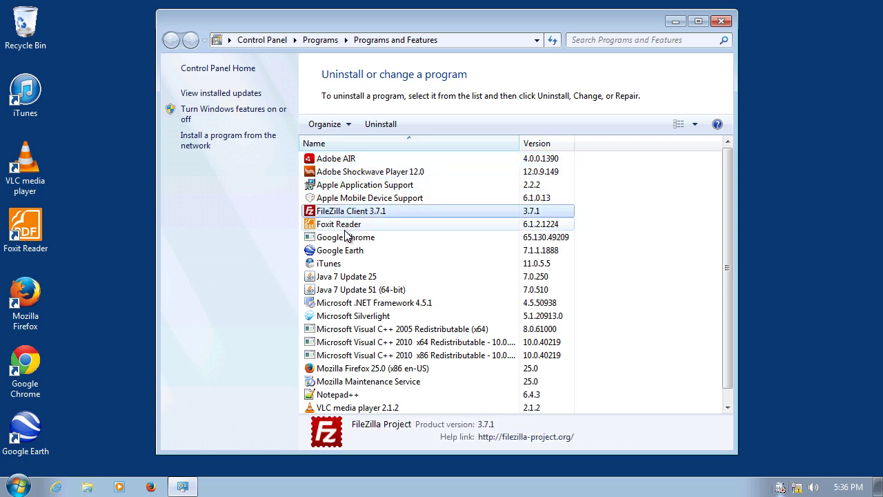
scroll(362, 304, "down", 1)
scroll(381, 295, "up", 1)
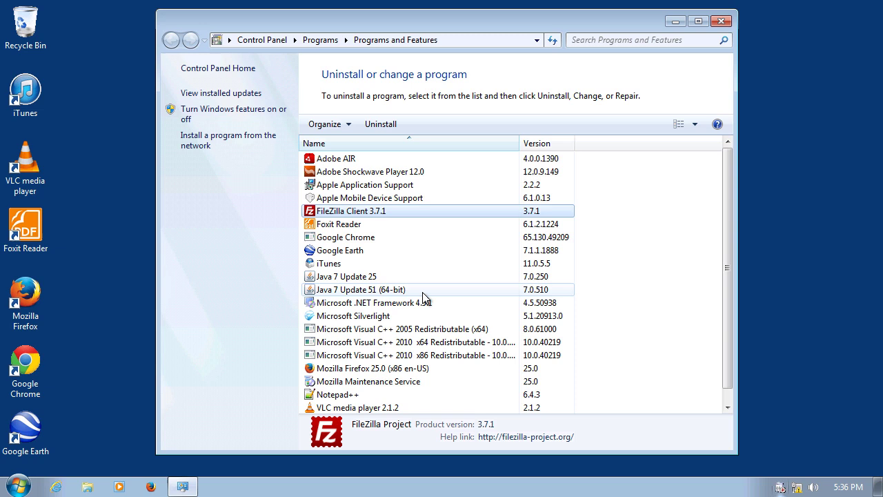
Open Software Center on the client, maximize its window and select the Air 13.0.0.83 update.
left_click(783, 486)
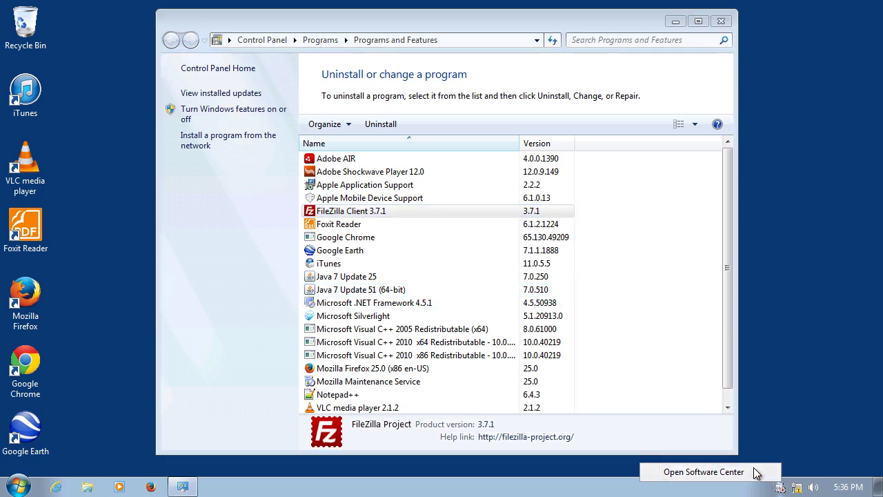
left_click(754, 472)
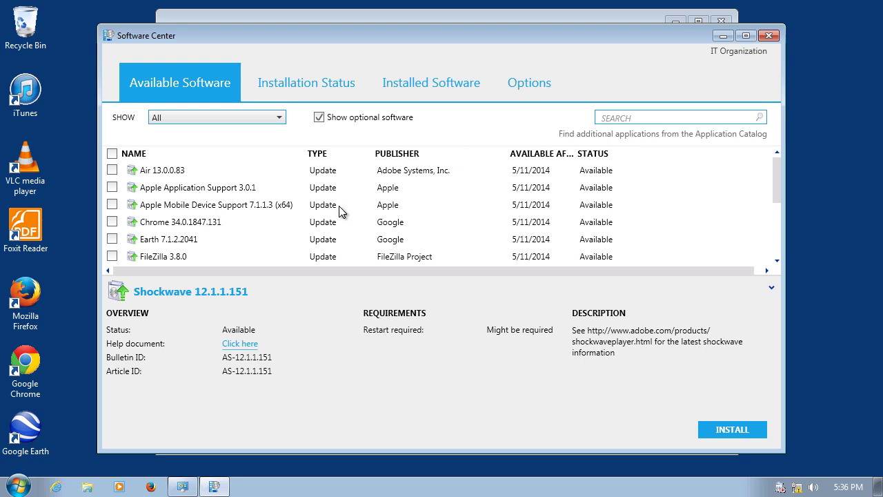
double_click(372, 33)
left_click(76, 144)
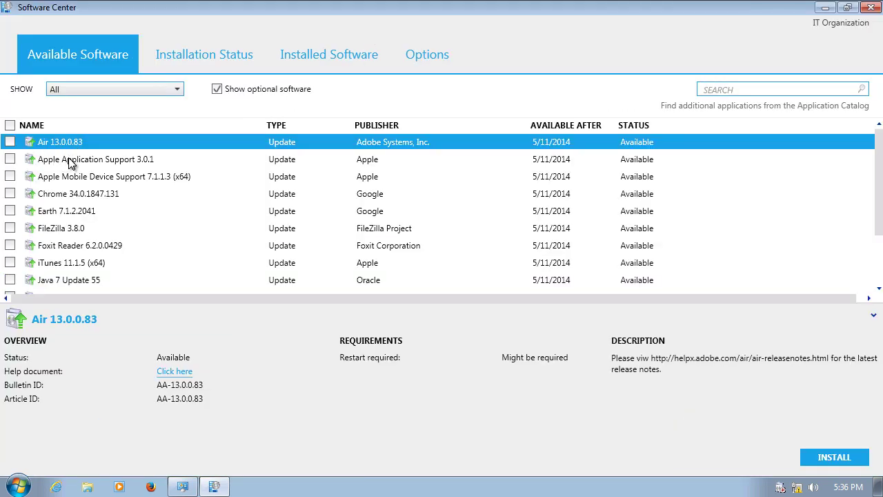
Look through the available updates in Software Center, select all of them and install the selection.
left_click(71, 159)
key("Down")
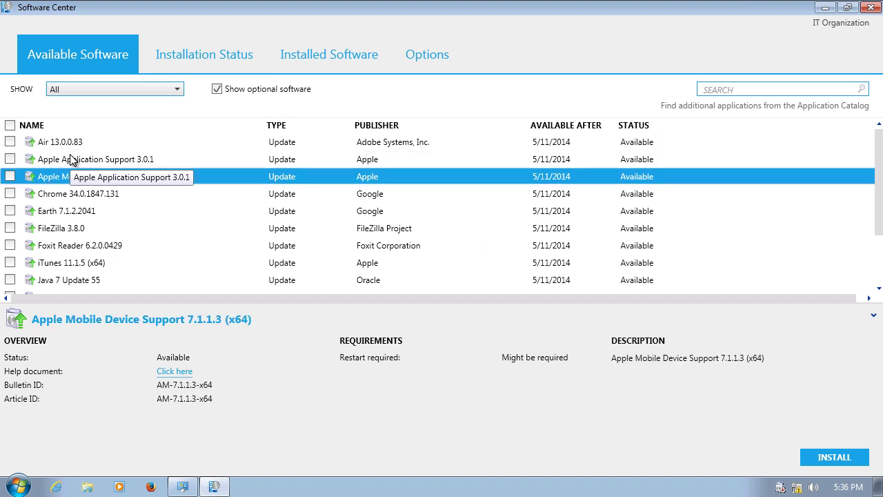
key("Down")
scroll(148, 191, "down", 1)
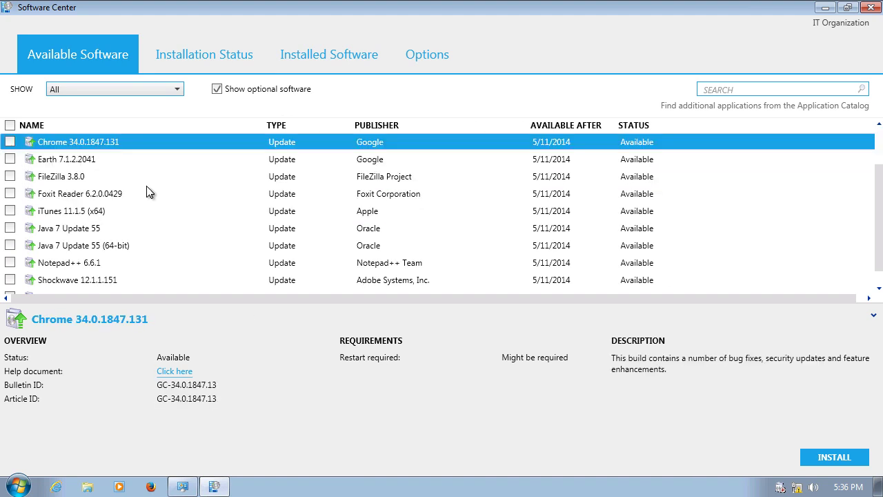
scroll(148, 191, "up", 1)
key("ctrl+a")
scroll(217, 258, "down", 2)
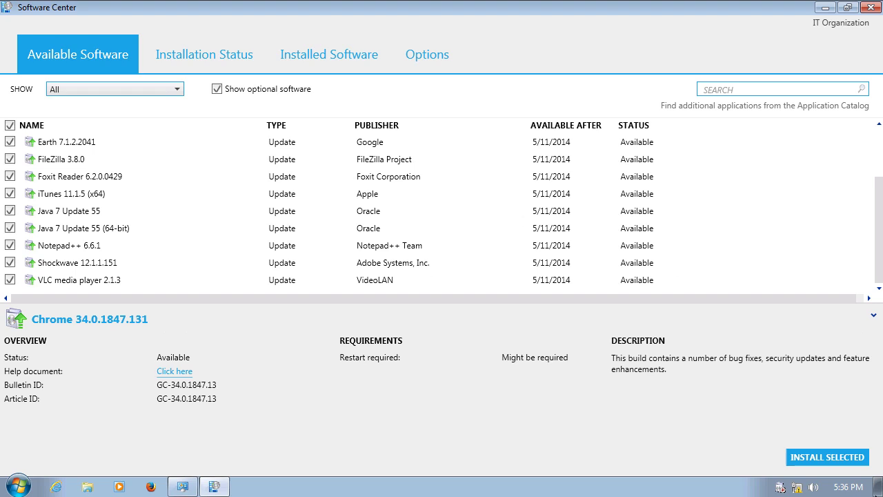
left_click(835, 467)
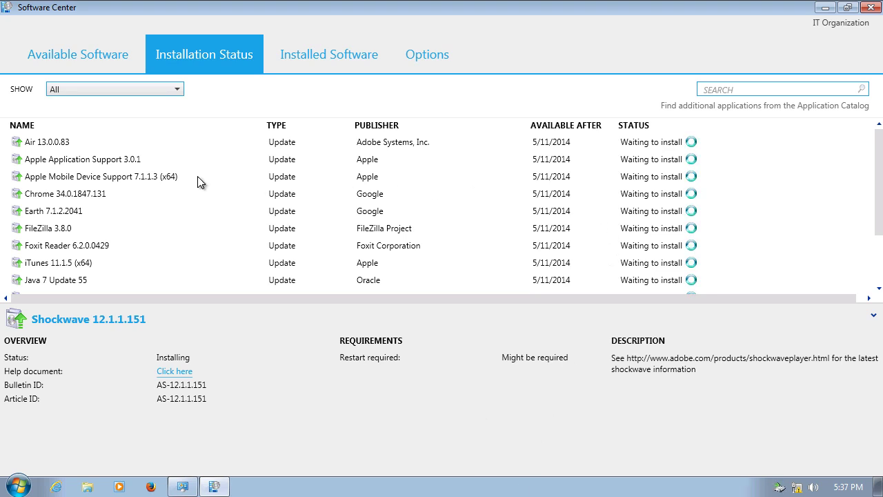
Check the installation status of the Air 13.0.0.83 and Shockwave 12.1.1.151 updates.
left_click(116, 143)
scroll(121, 158, "down", 2)
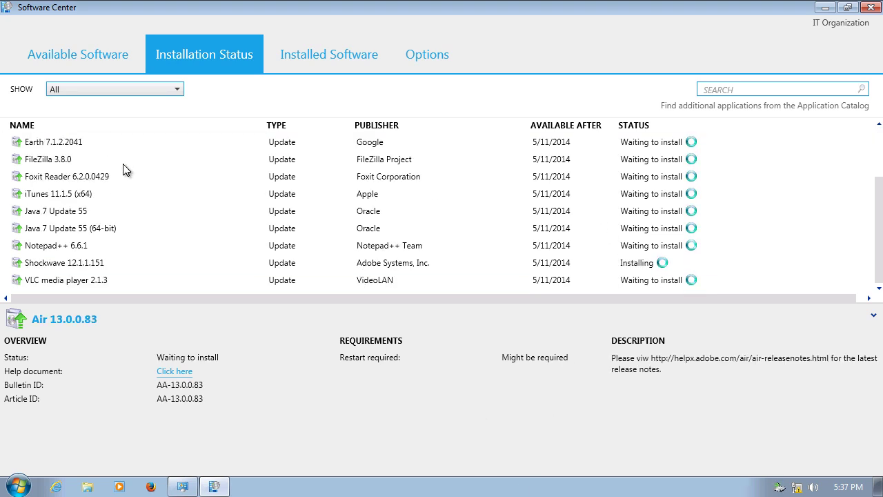
left_click(76, 269)
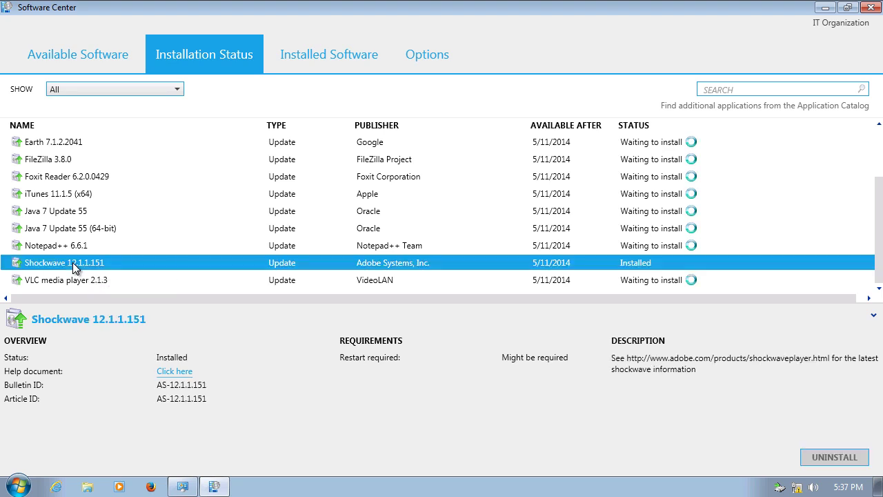
Check the installed version of Adobe Shockwave Player in Programs and Features, then minimize that window.
mouse_move(185, 492)
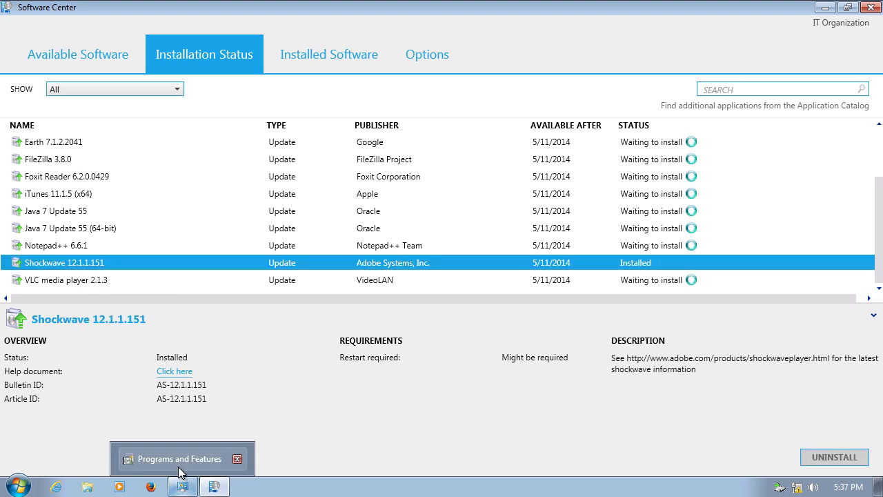
left_click(180, 458)
left_click(378, 172)
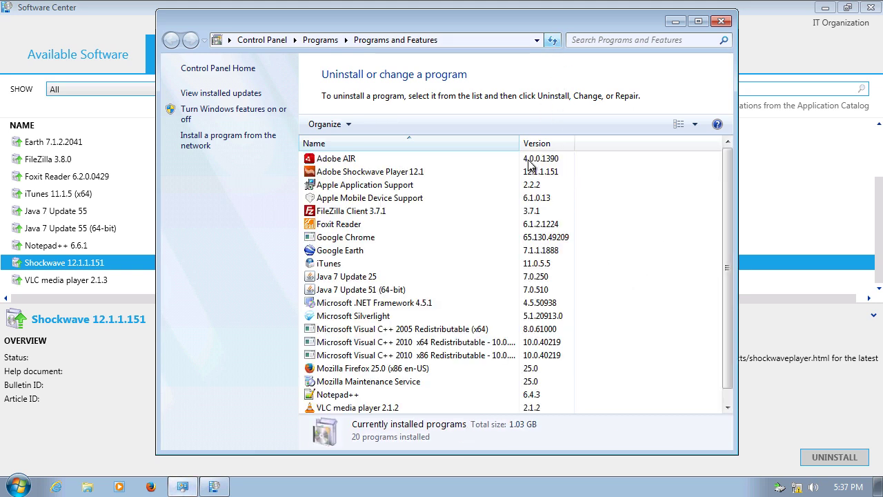
left_click(578, 171)
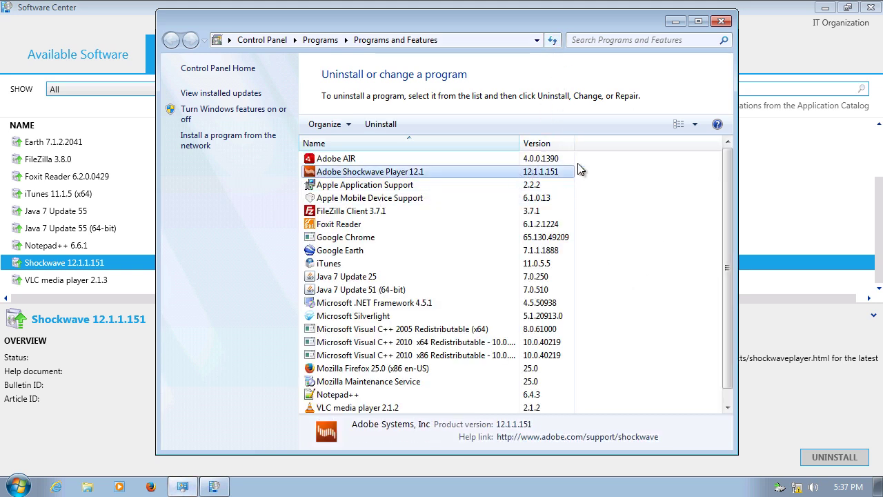
left_click(676, 21)
Check the Air 13.0.0.83 update's status, then refresh Programs and Features and check Adobe AIR's installed version.
left_click(600, 210)
scroll(600, 209, "up", 2)
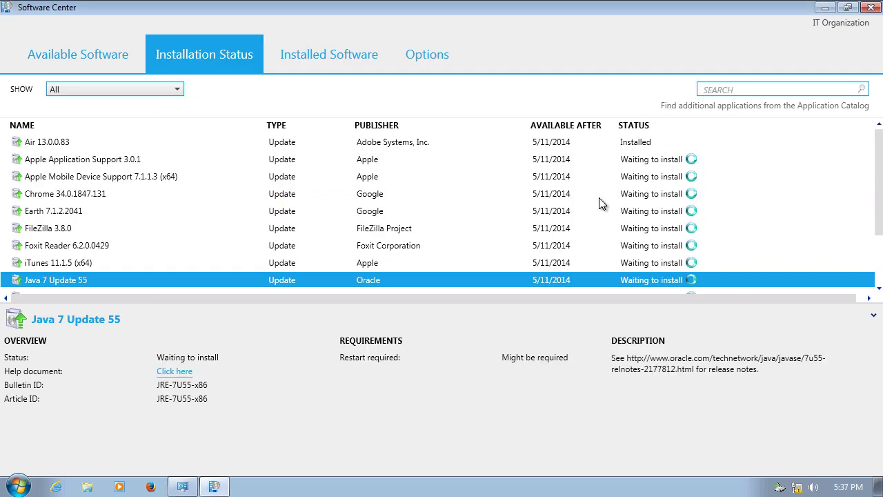
left_click(101, 143)
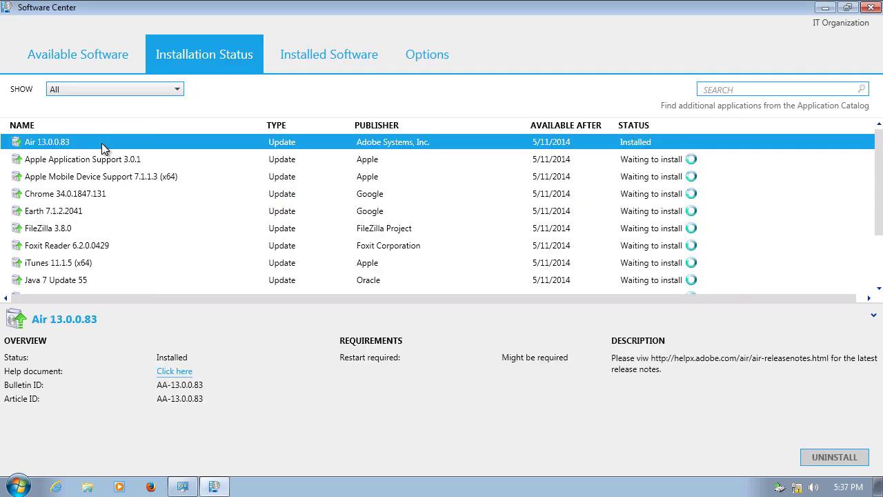
left_click(183, 487)
left_click(395, 163)
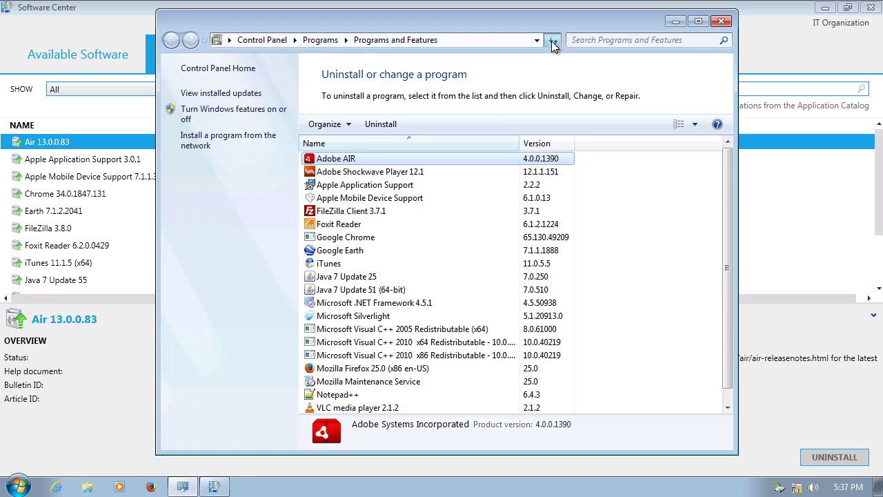
left_click(552, 40)
left_click(384, 161)
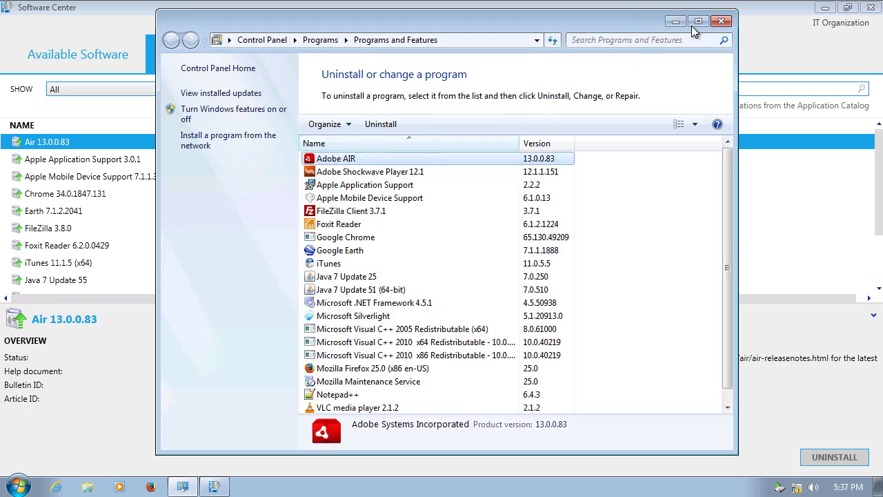
left_click(677, 22)
Check the iTunes 11.1.5 (x64) update's status, then refresh Programs and Features and check the installed iTunes version.
left_click(574, 177)
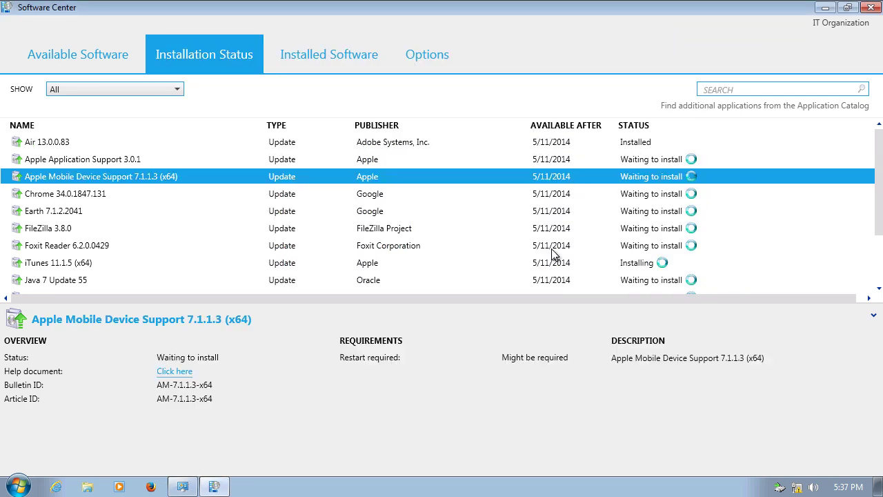
left_click(379, 268)
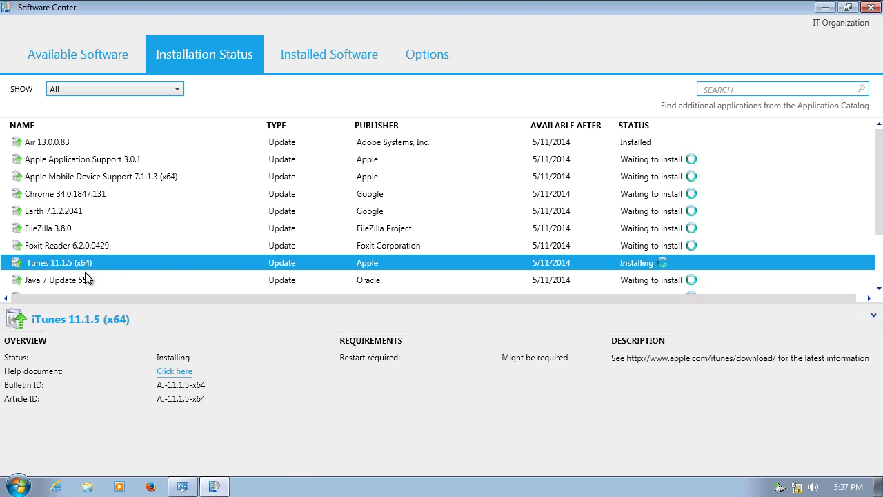
left_click(183, 487)
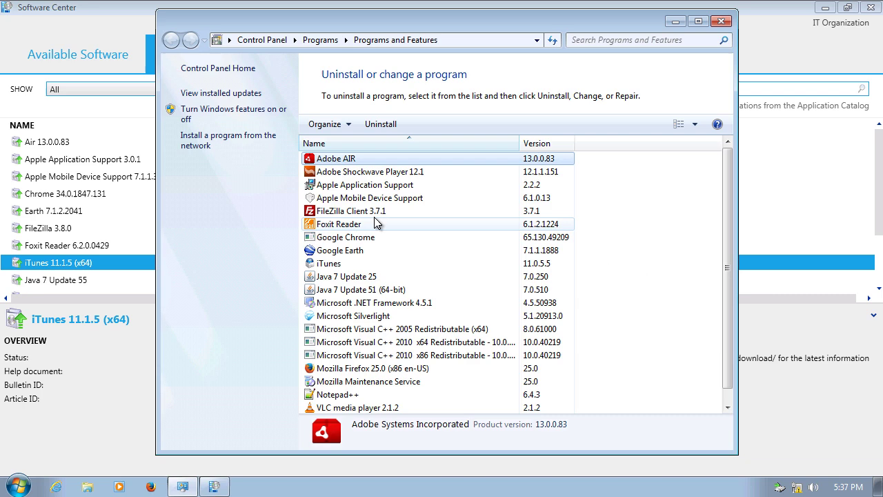
left_click(345, 263)
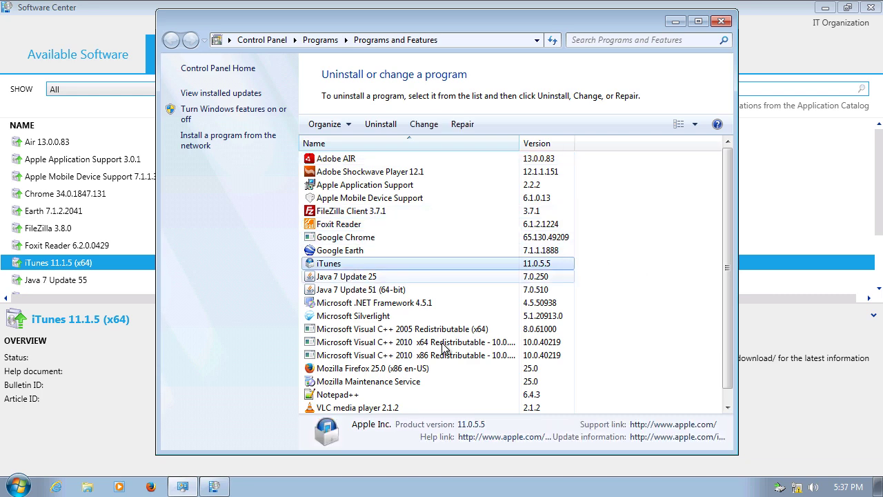
left_click_drag(636, 26, 488, 22)
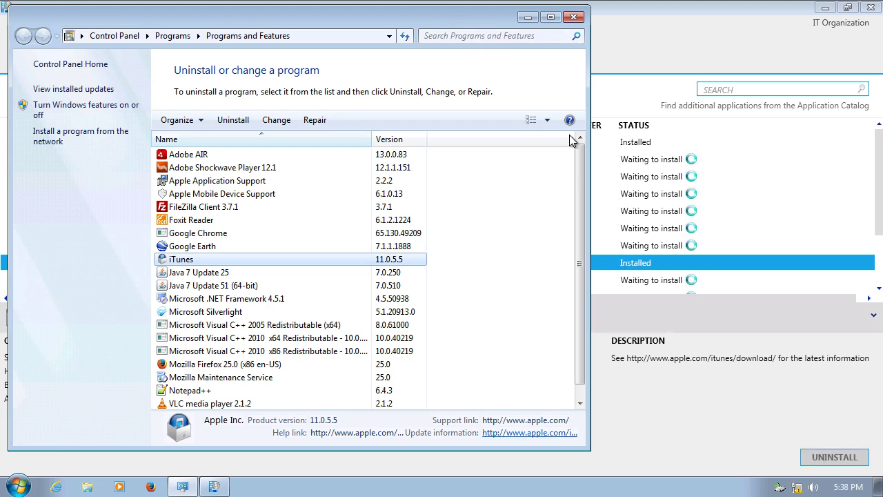
left_click(404, 35)
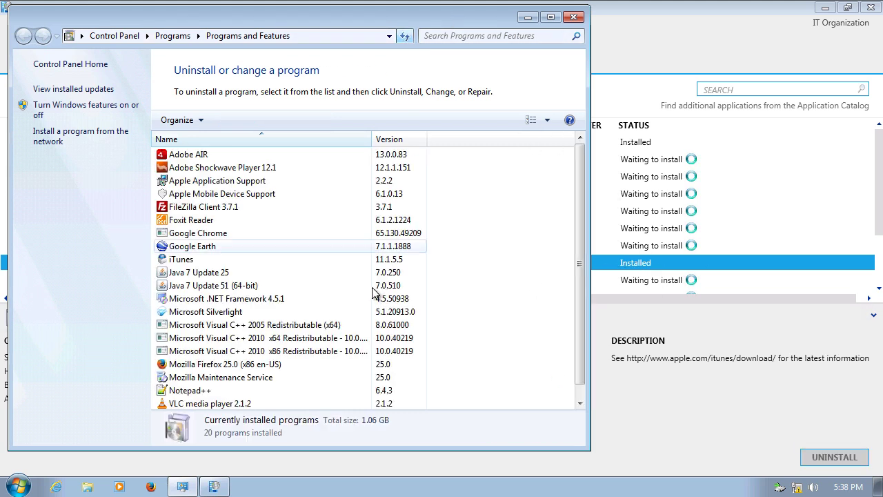
left_click(238, 261)
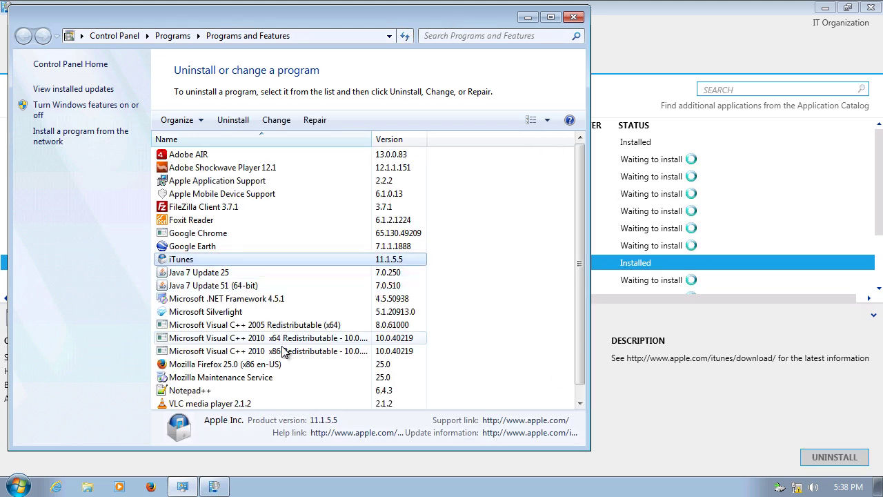
left_click(529, 18)
Check the Apple Application Support 3.0.1 update's status and compare it with the program's version in the refreshed Programs and Features list.
left_click(529, 208)
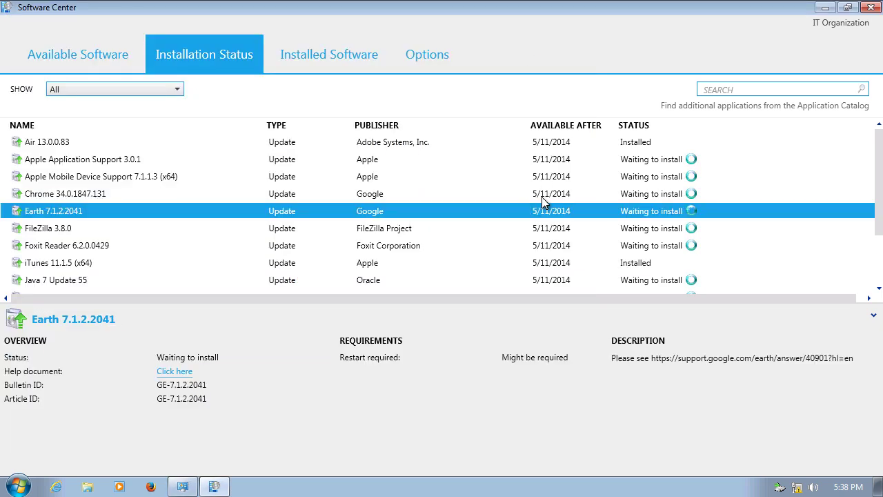
scroll(543, 201, "down", 2)
scroll(459, 235, "up", 2)
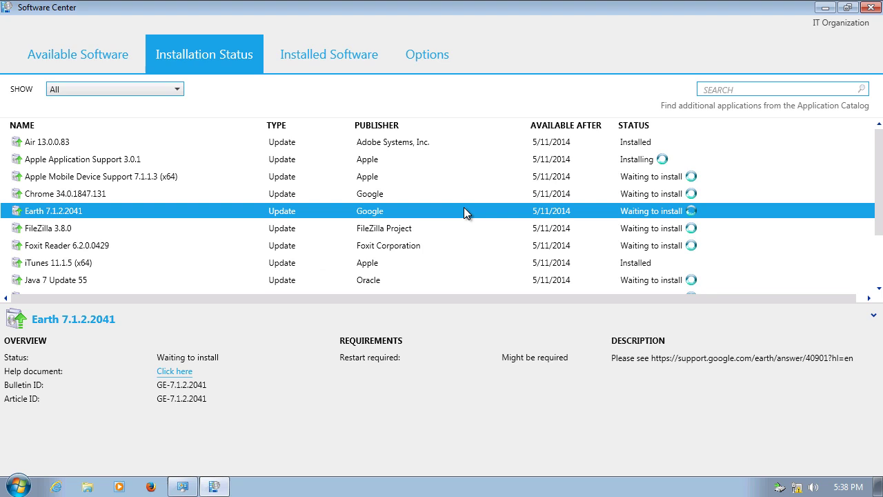
left_click(123, 160)
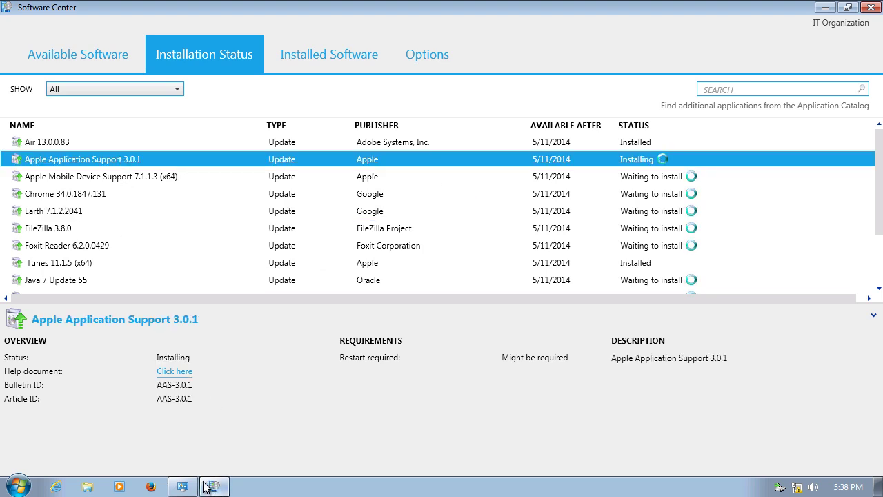
left_click(183, 486)
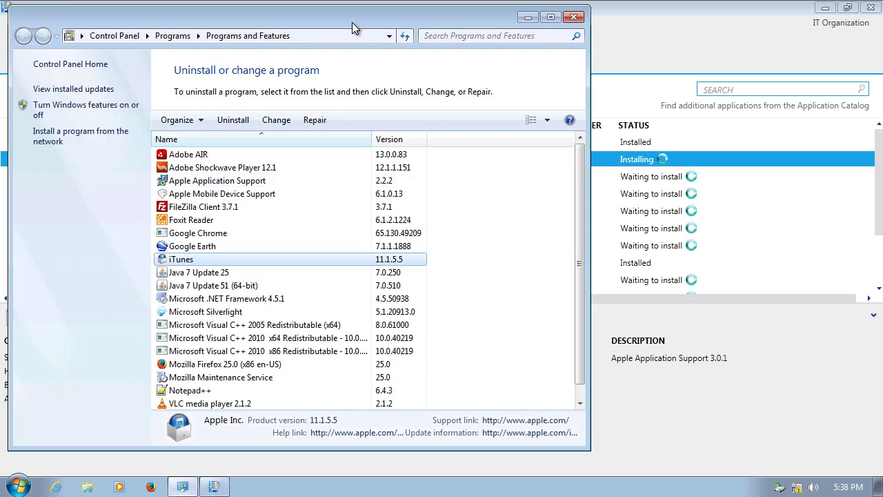
left_click_drag(352, 22, 627, 180)
left_click(507, 187)
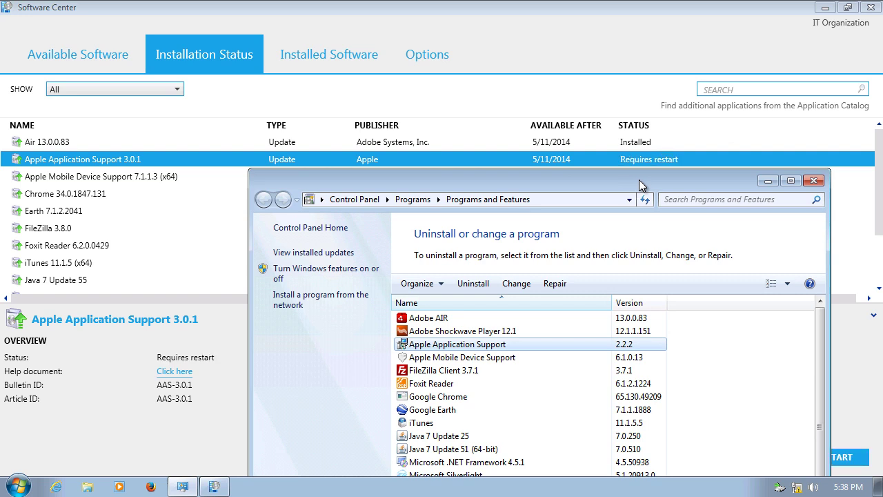
left_click_drag(653, 178, 610, 181)
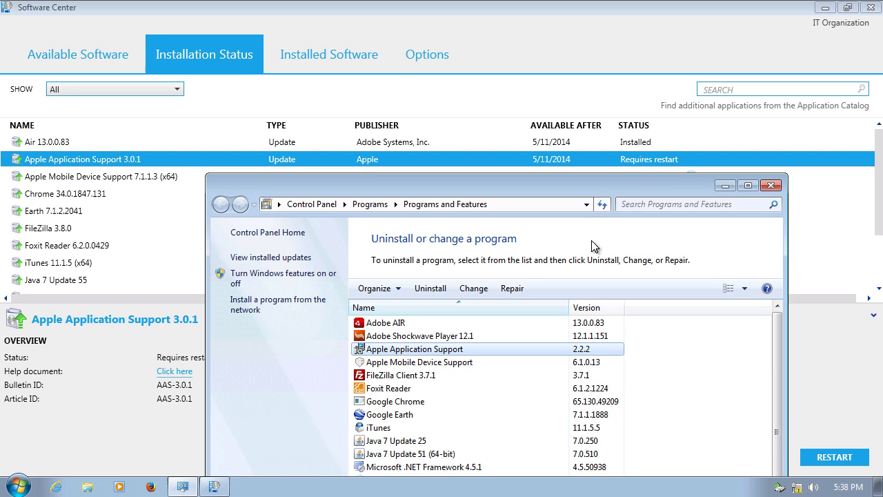
left_click(601, 205)
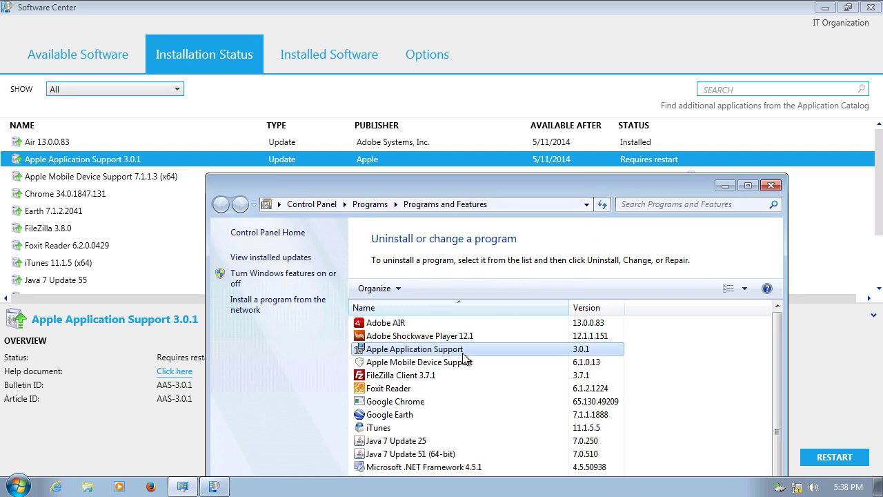
left_click(723, 186)
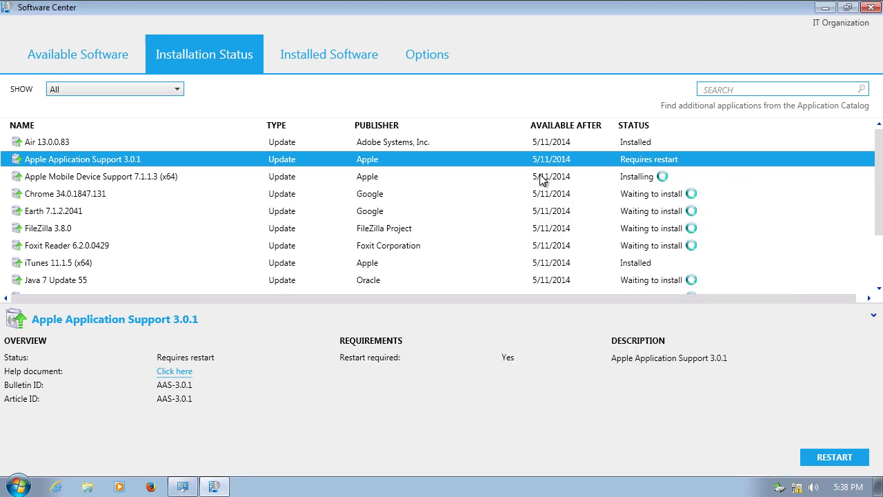
Check the Apple Mobile Device Support 7.1.1.3 (x64) update's status and the program's version in the refreshed Programs and Features list.
left_click(492, 181)
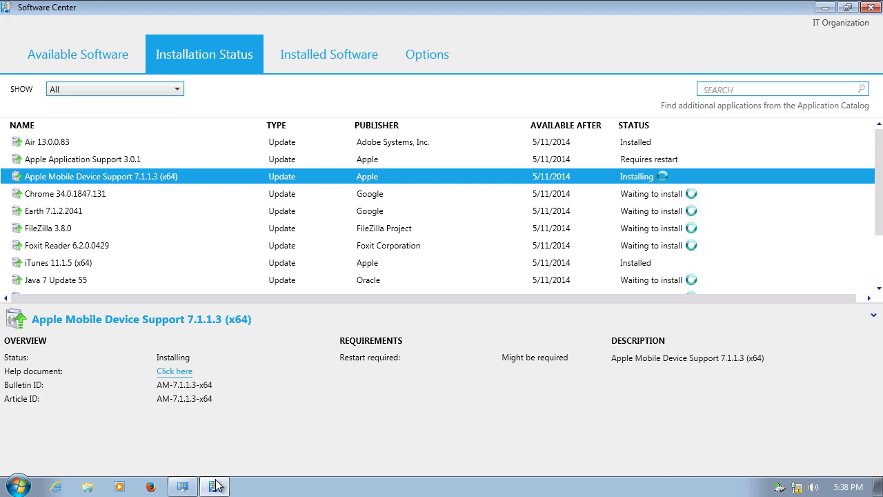
left_click(219, 485)
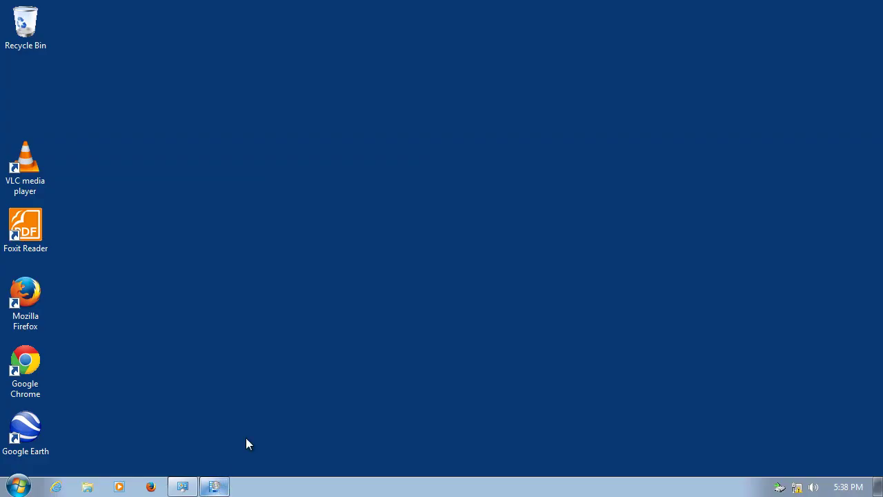
left_click(214, 486)
left_click(182, 486)
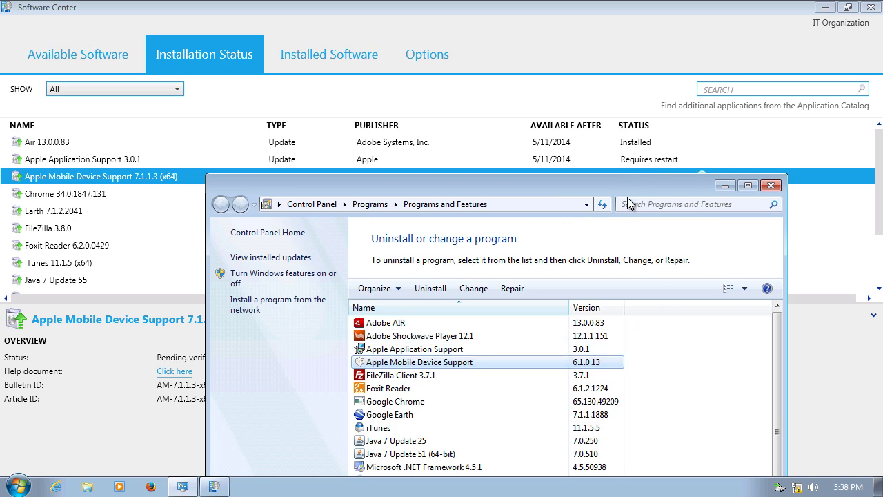
left_click_drag(629, 190, 615, 121)
left_click(588, 134)
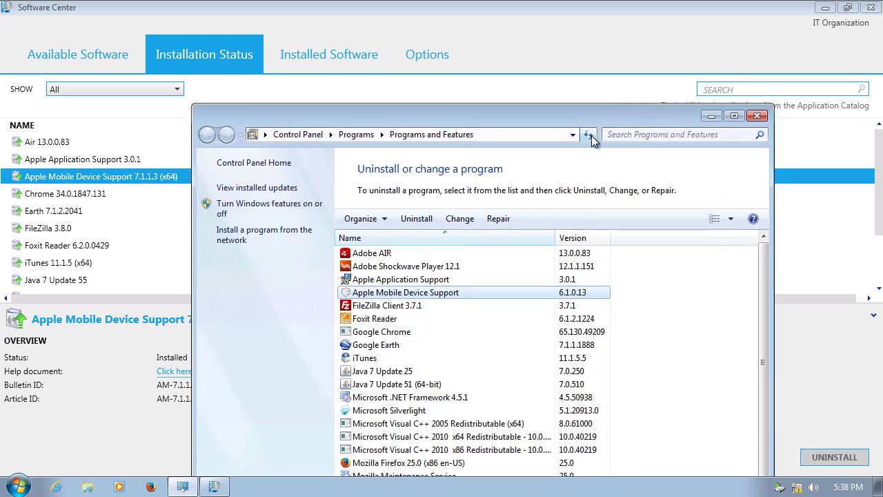
left_click(412, 295)
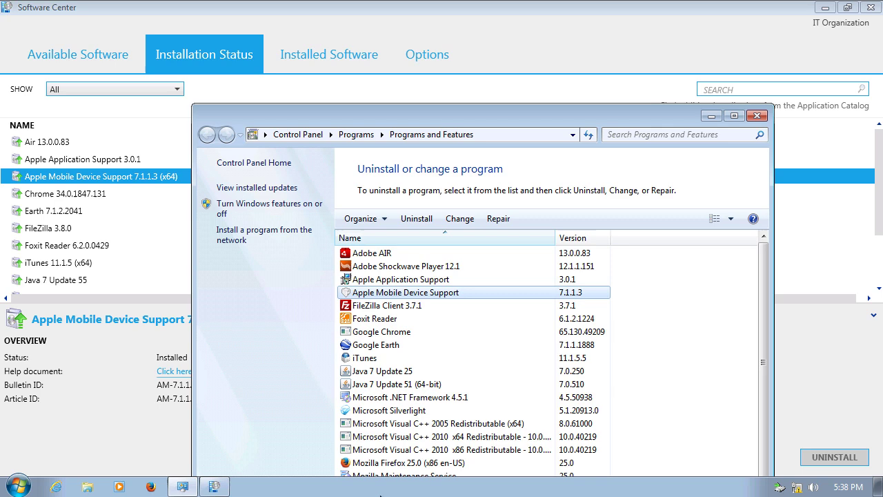
Refresh Programs and Features to check FileZilla Client's installed version, and check the FileZilla 3.8.0 update's status in Software Center.
left_click_drag(687, 113, 668, 68)
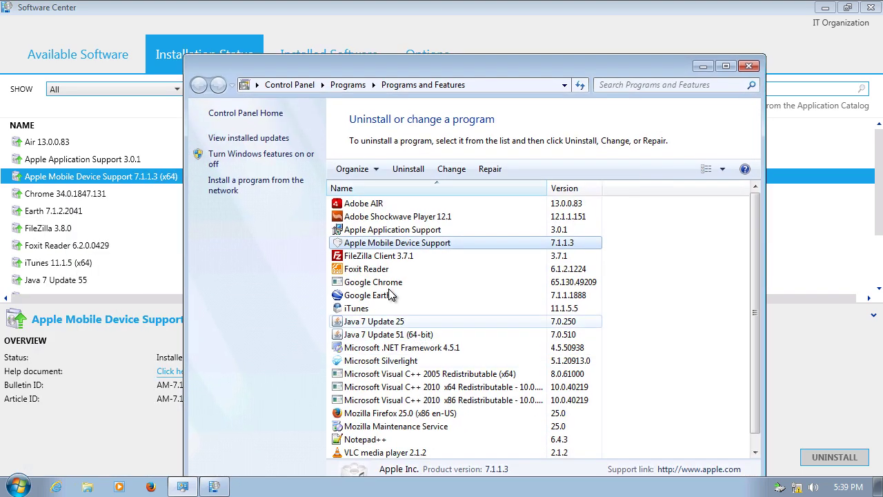
left_click(420, 256)
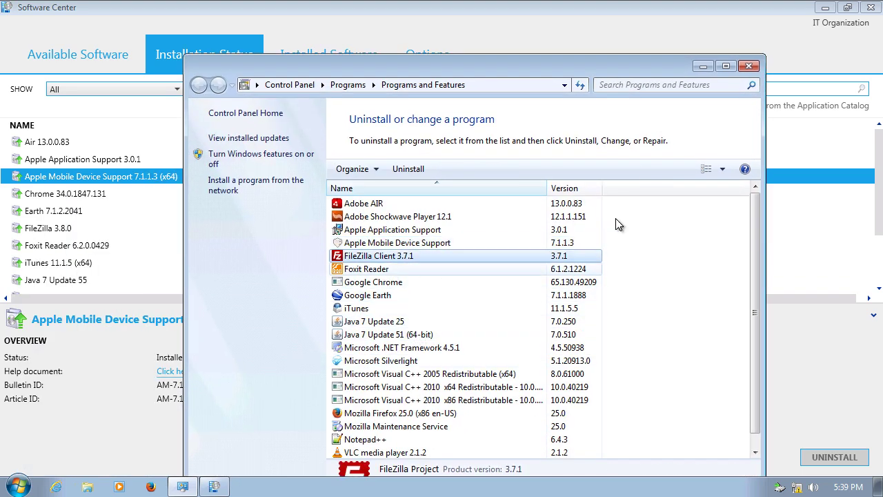
left_click(579, 85)
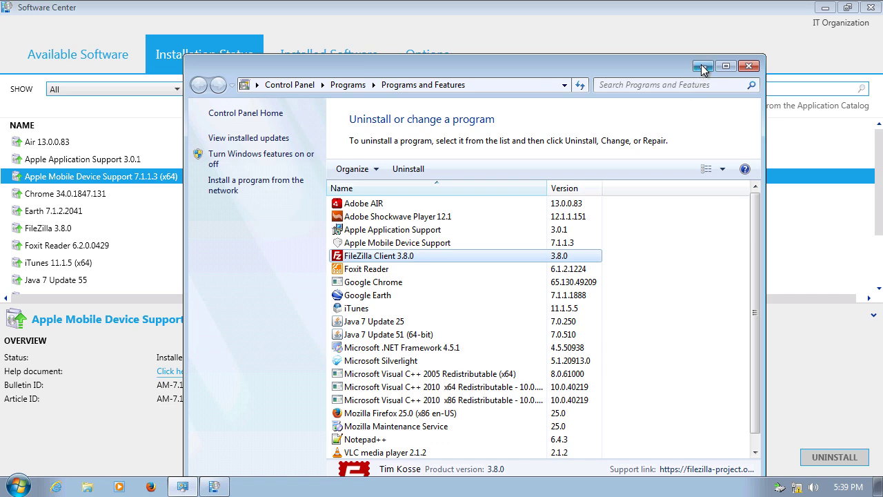
left_click(702, 67)
left_click(567, 227)
Check the Java 7 Update 55 (64-bit) update's status, then refresh Programs and Features and check the installed 64-bit Java version.
scroll(563, 238, "down", 2)
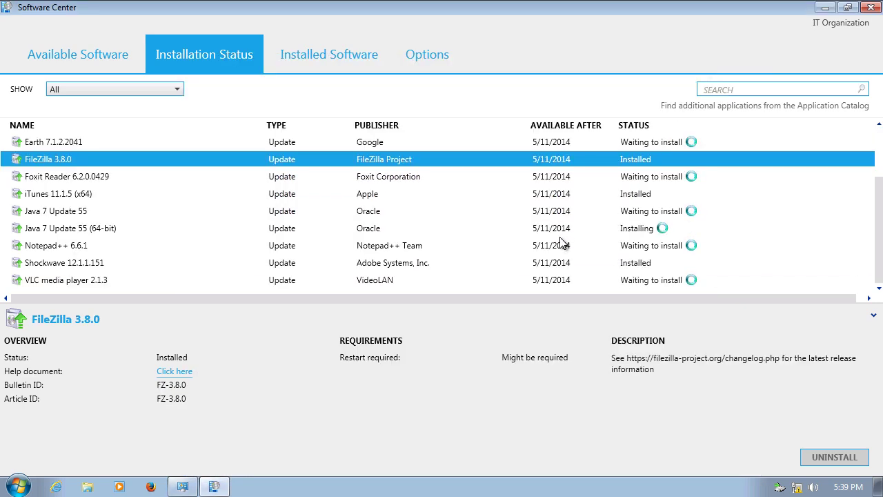
left_click(476, 234)
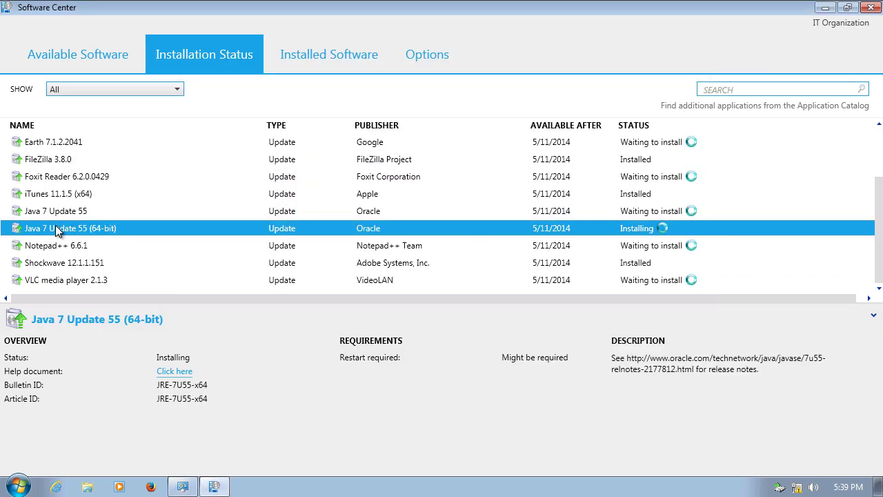
left_click(178, 486)
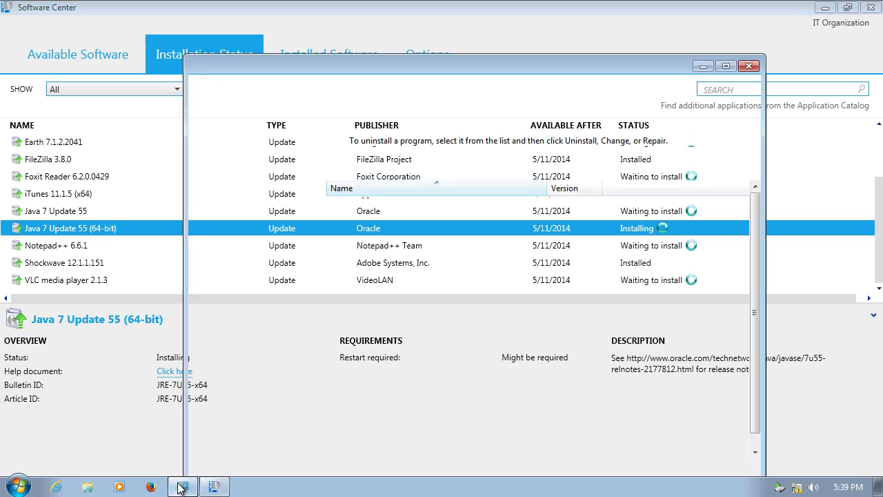
left_click(414, 335)
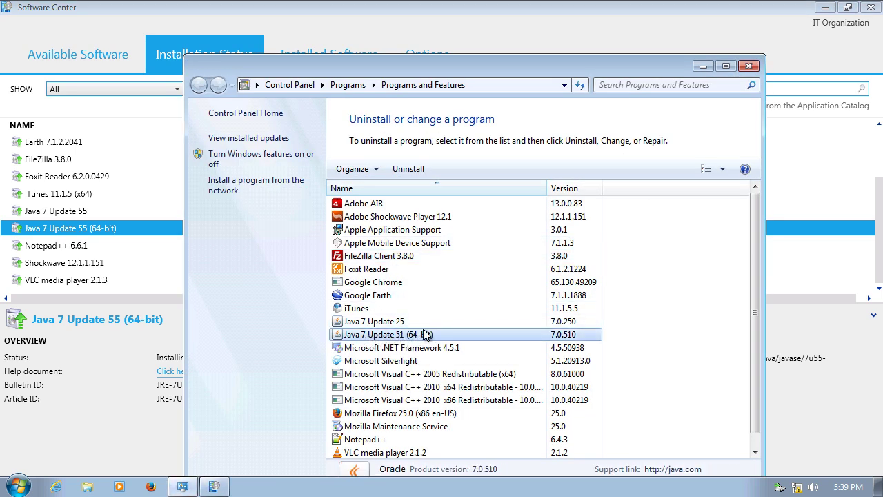
left_click_drag(580, 64, 557, 252)
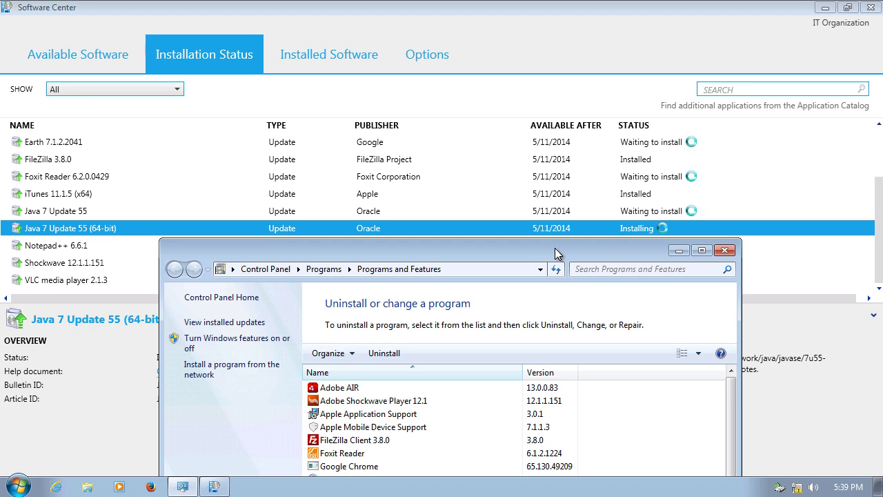
left_click_drag(558, 253, 566, 90)
left_click(569, 92)
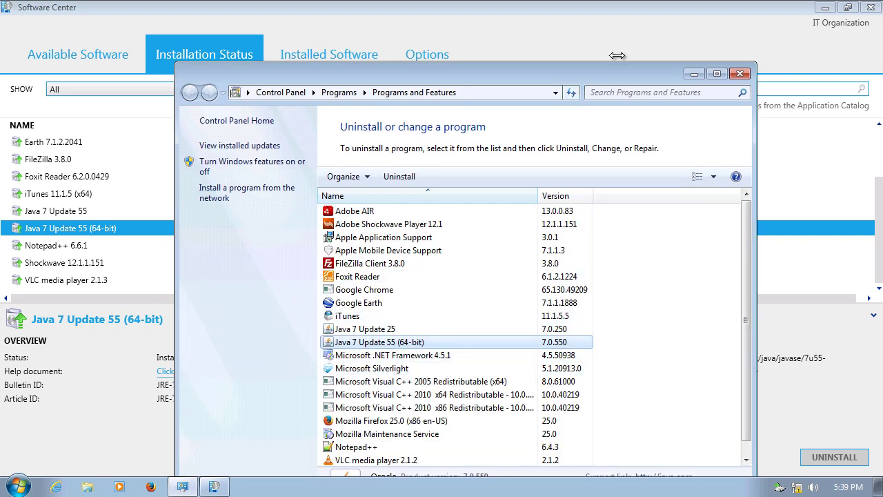
left_click_drag(654, 83, 792, 59)
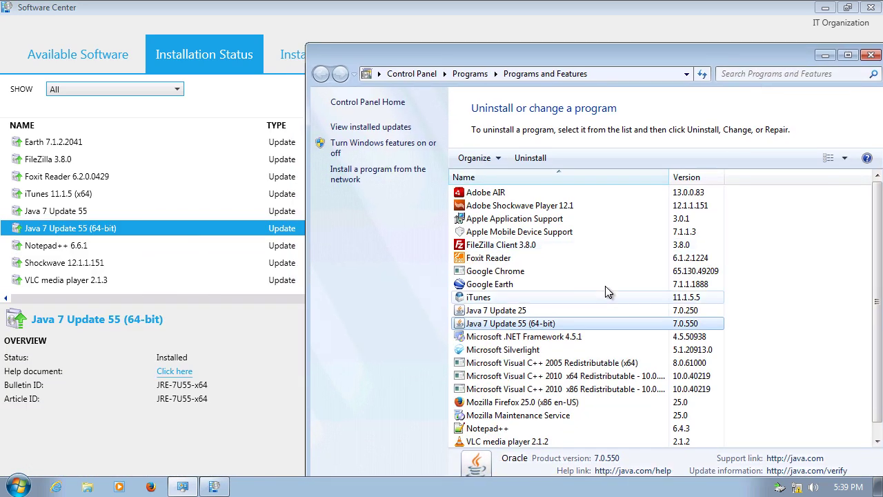
Compare the 32-bit Java 7 entry in the refreshed Programs and Features list with the Java 7 Update 55 update's status.
left_click(527, 312)
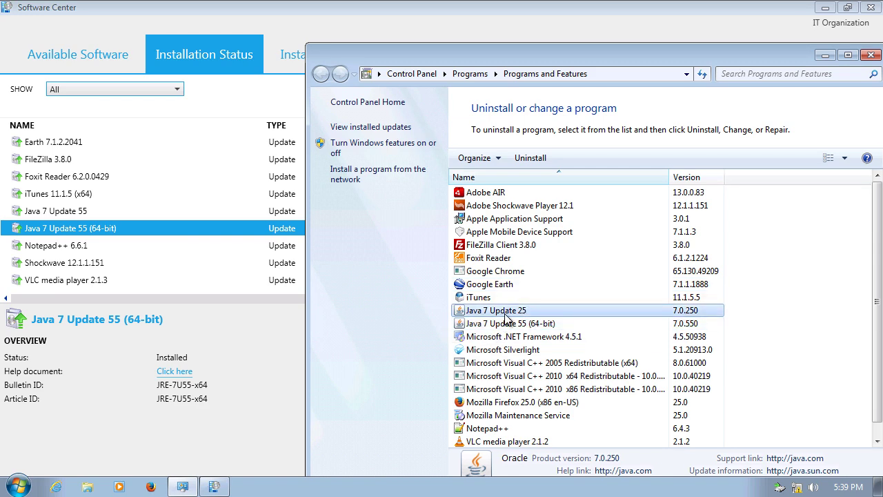
left_click_drag(628, 54, 510, 241)
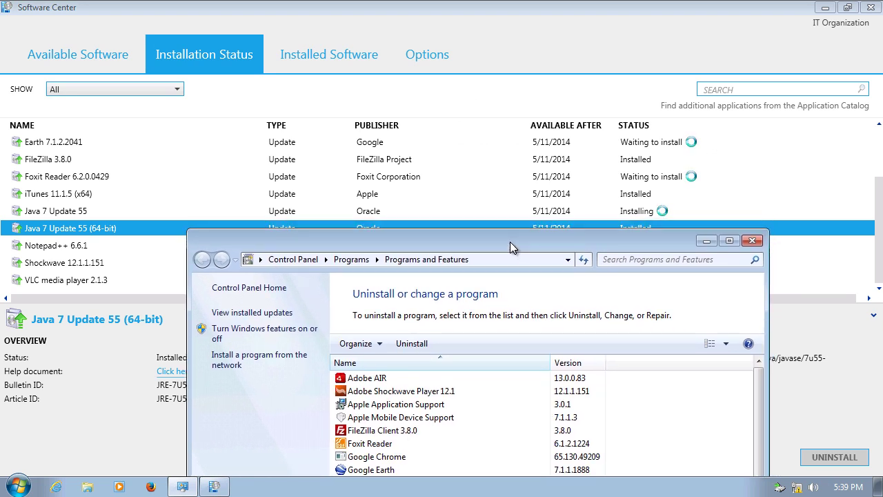
left_click_drag(510, 241, 495, 67)
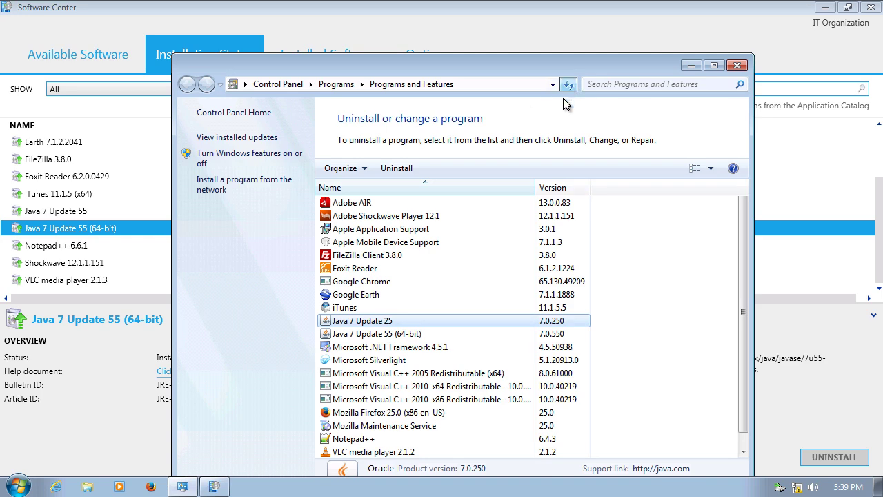
left_click(693, 66)
Check the Earth 7.1.2.2041 update's status, then refresh Programs and Features and check Google Earth's installed version.
left_click(588, 177)
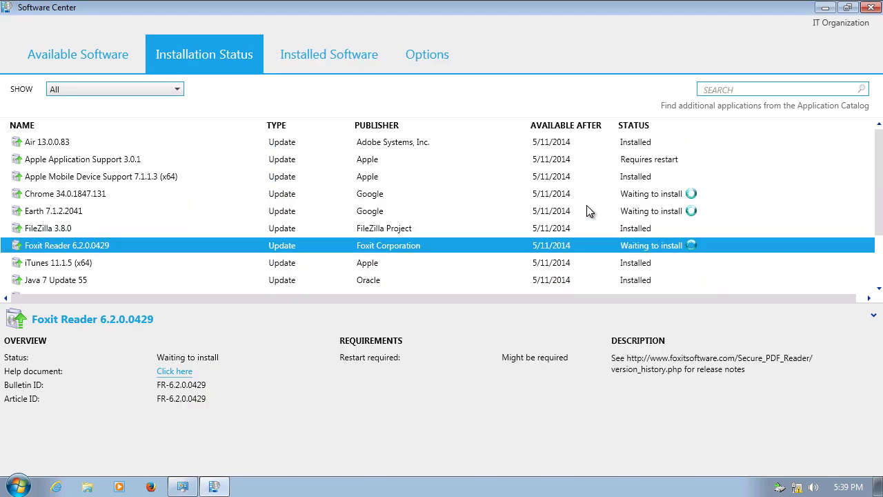
scroll(594, 232, "down", 2)
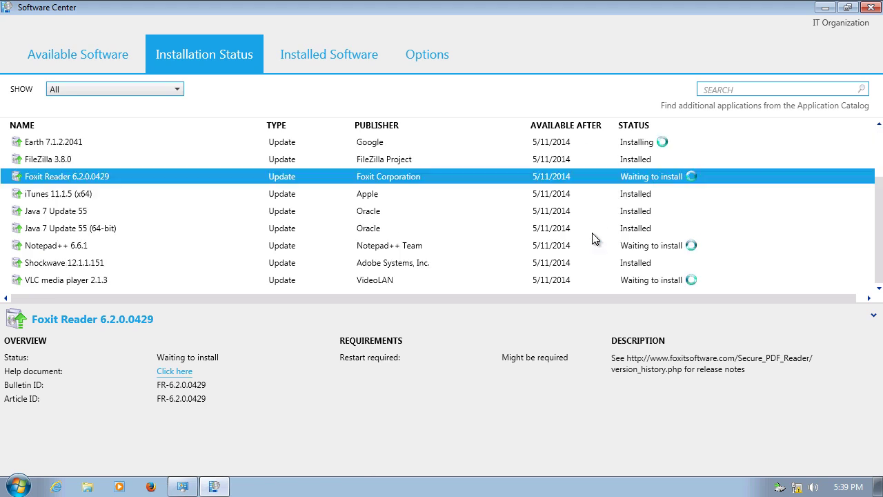
left_click(606, 146)
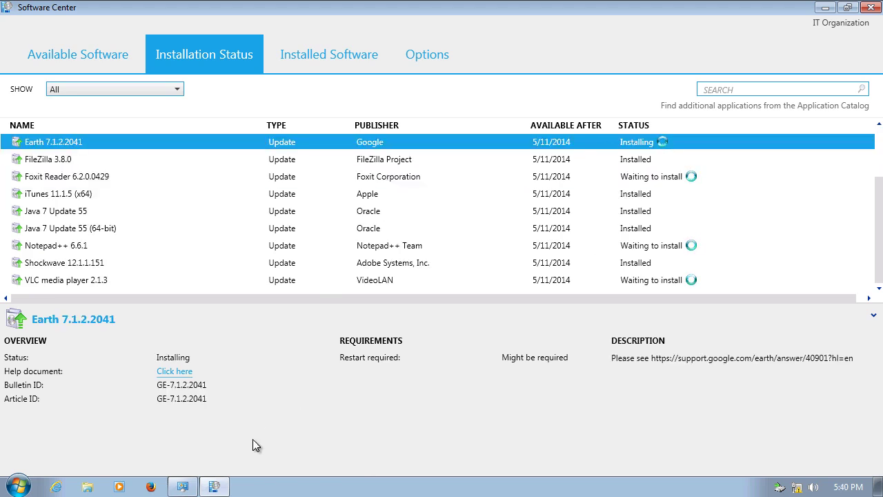
left_click(207, 458)
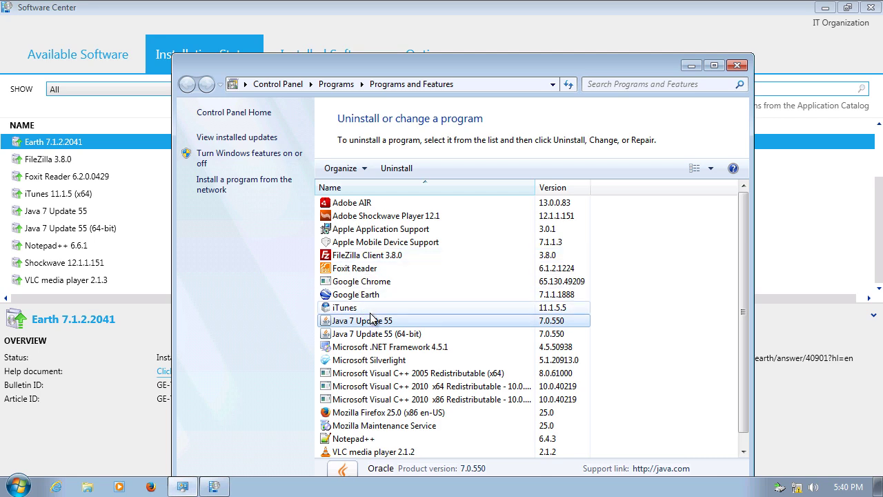
left_click(365, 294)
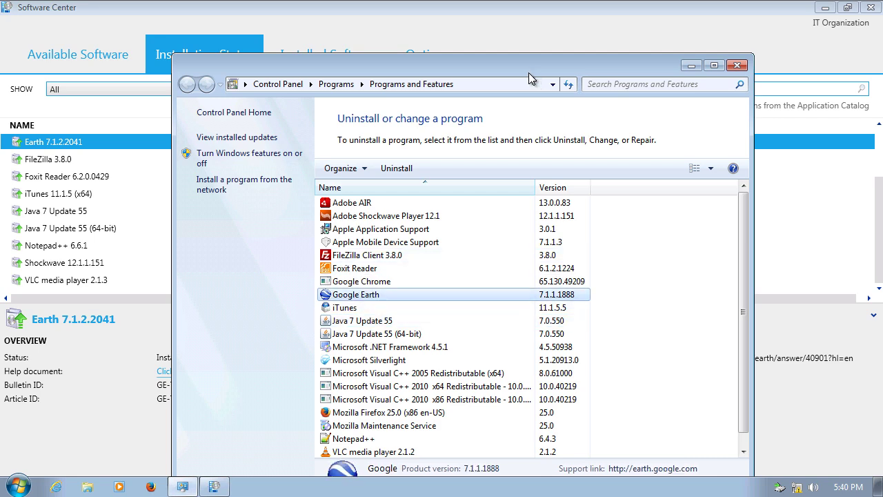
left_click_drag(529, 78, 461, 172)
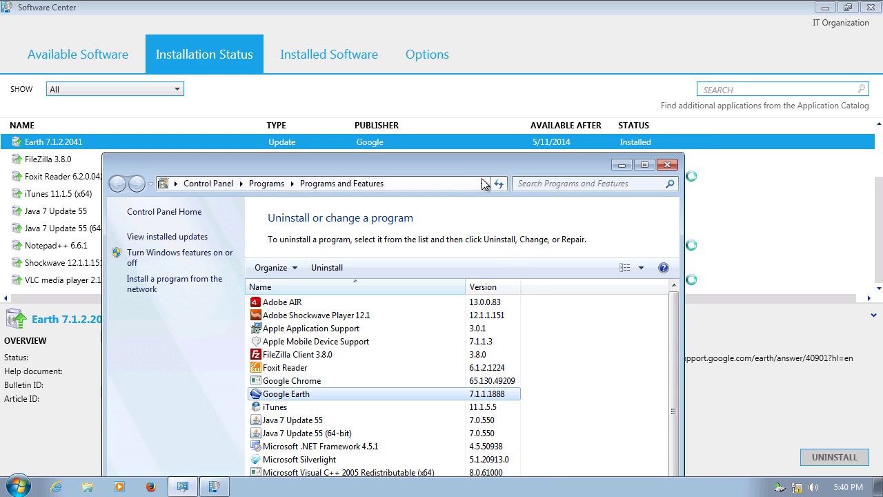
left_click(498, 185)
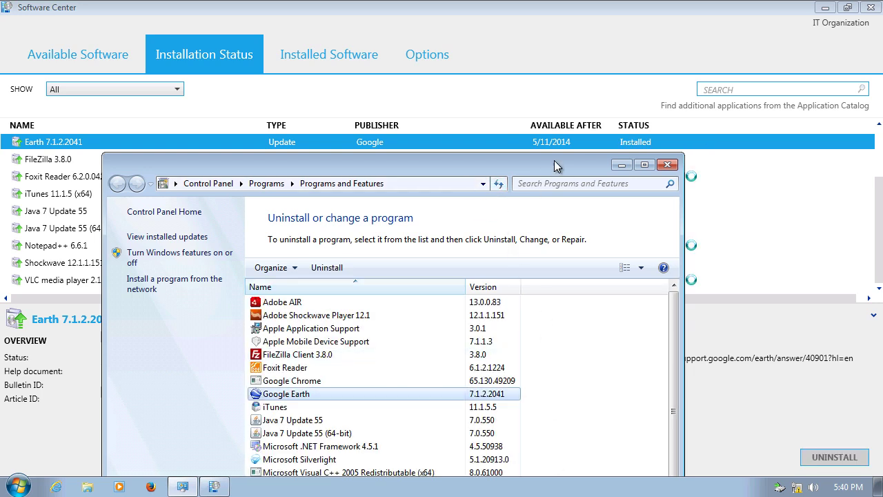
Check the Chrome 34.0.1847.131 update's status, then refresh Programs and Features and check Google Chrome's installed version.
left_click_drag(567, 169, 599, 342)
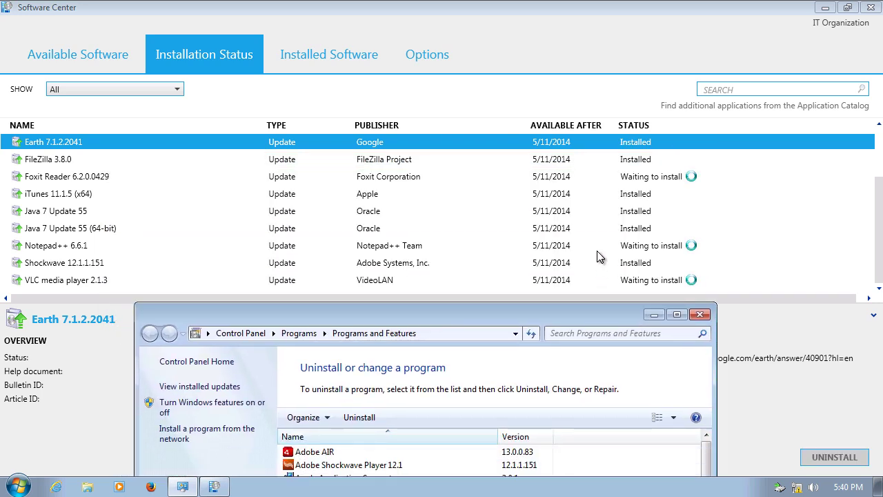
left_click(595, 249)
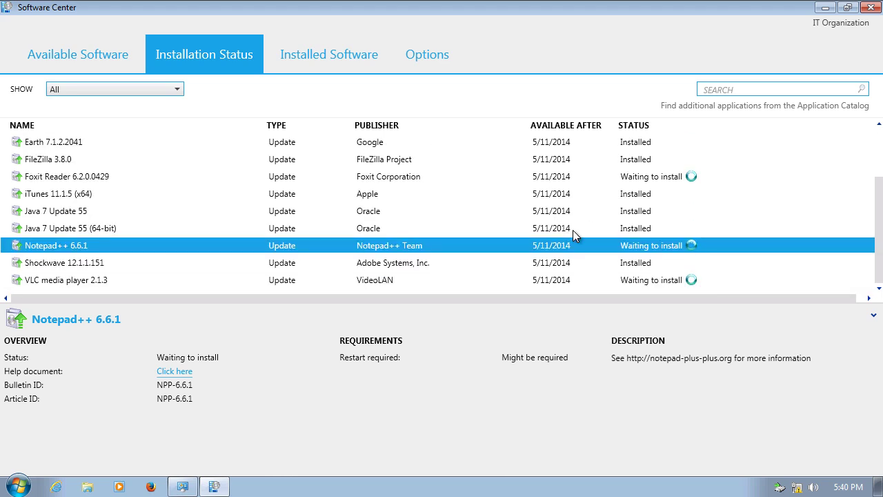
left_click(512, 181)
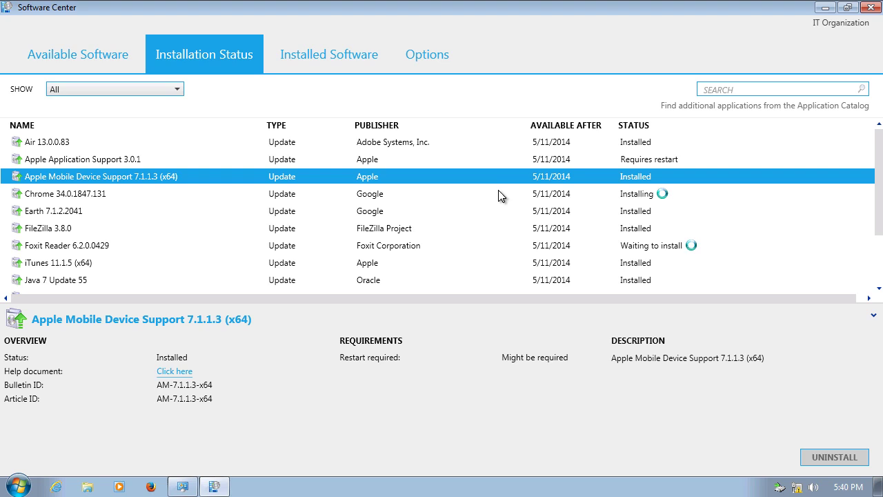
left_click(497, 194)
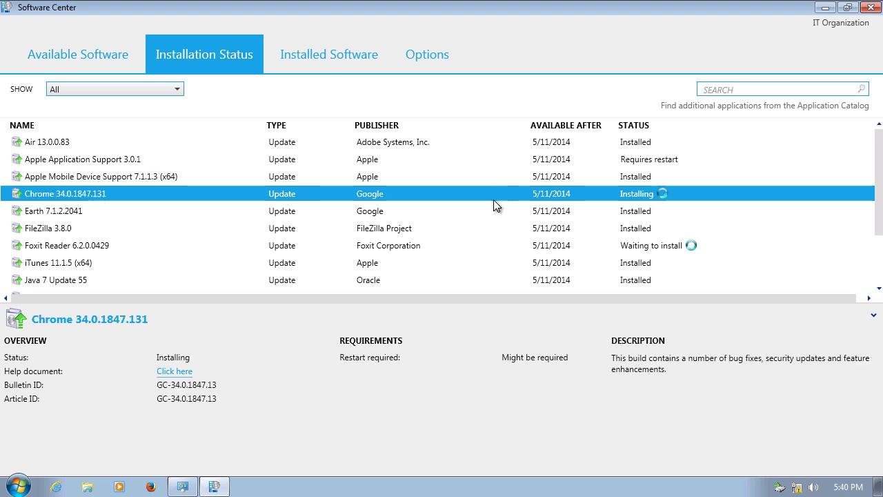
left_click(183, 487)
left_click_drag(419, 314, 488, 56)
left_click(447, 274)
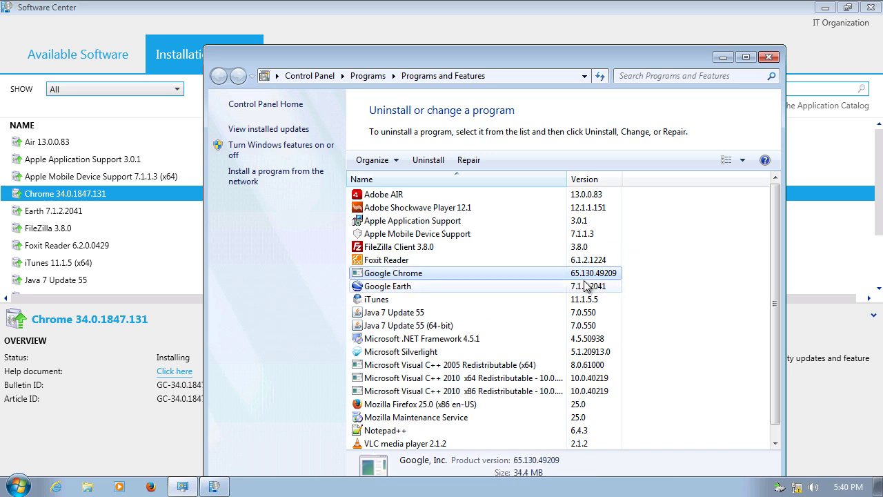
mouse_move(633, 71)
left_mouse_down()
mouse_move(627, 252)
mouse_move(625, 59)
left_mouse_up()
left_click(621, 66)
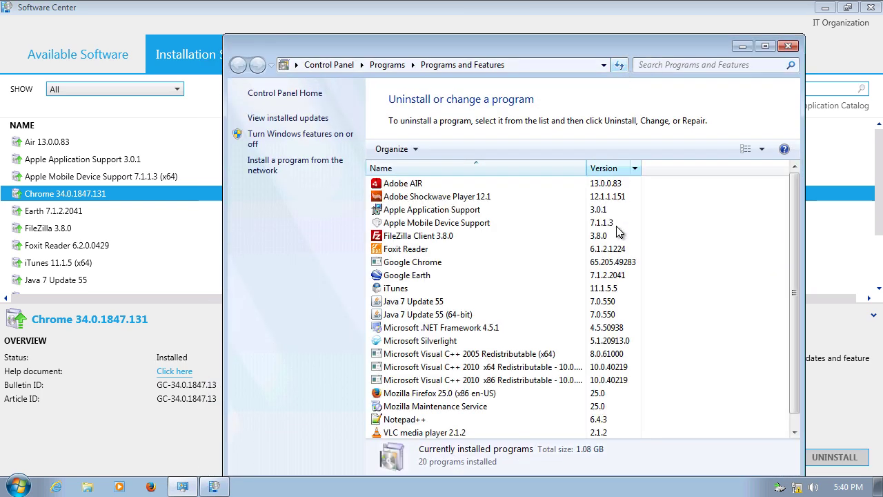
left_click(561, 267)
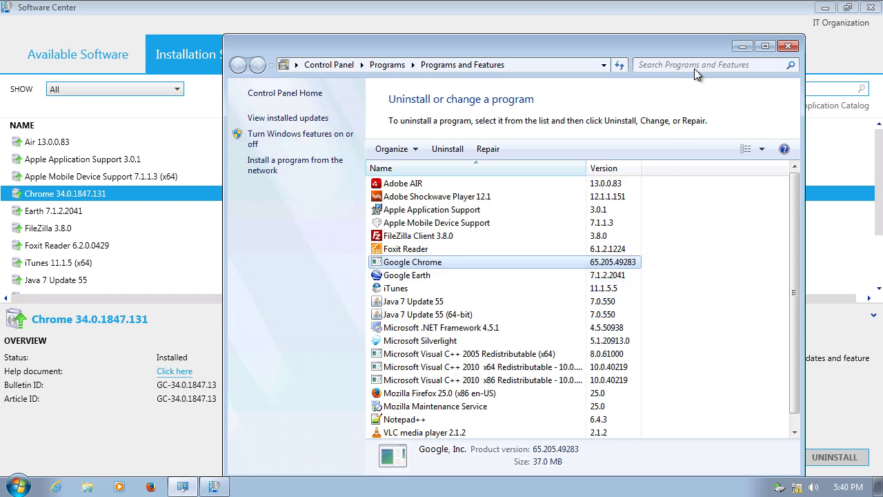
Check the Foxit Reader 6.2.0.0429 update's status, then refresh Programs and Features and check Foxit Reader's installed version.
left_click_drag(678, 81, 576, 283)
left_click(580, 226)
scroll(580, 228, "down", 2)
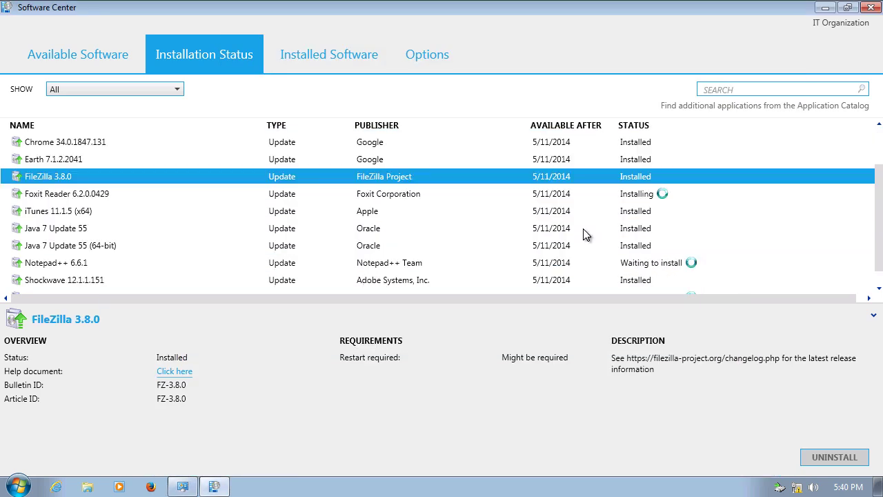
left_click(565, 177)
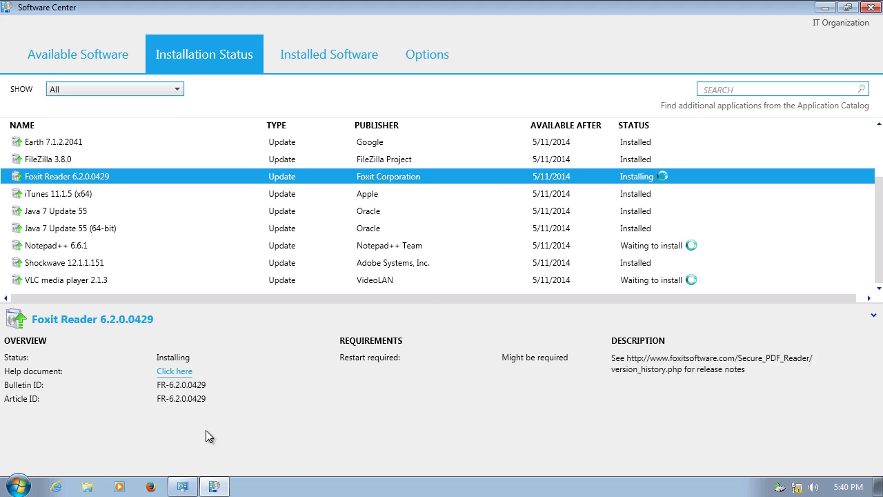
left_click(185, 488)
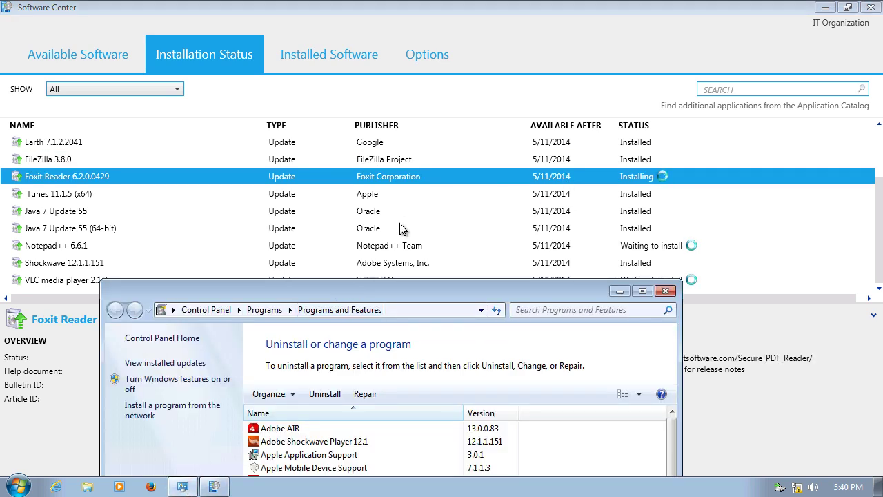
left_click_drag(457, 234, 456, 88)
left_click(447, 290)
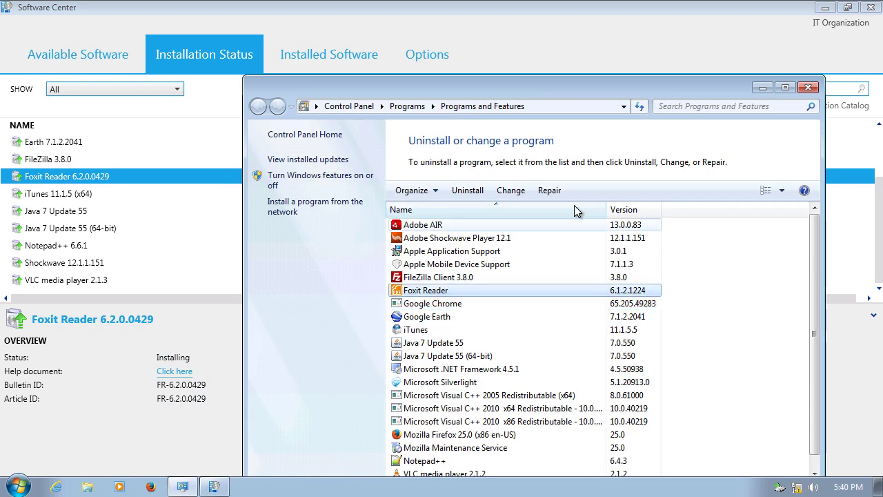
left_click_drag(672, 79, 678, 238)
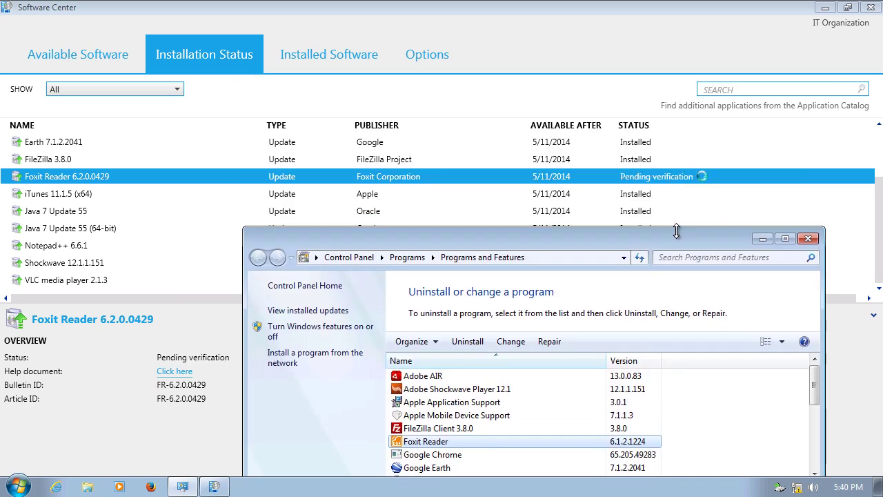
left_click_drag(673, 112, 672, 81)
left_click(640, 99)
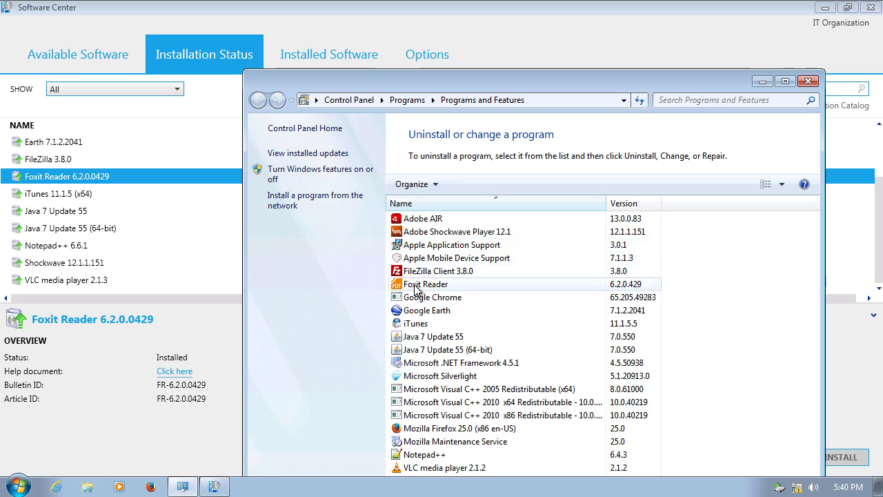
Check the Notepad++ 6.6.1 update's status, then refresh Programs and Features and check Notepad++'s installed version.
left_click(763, 82)
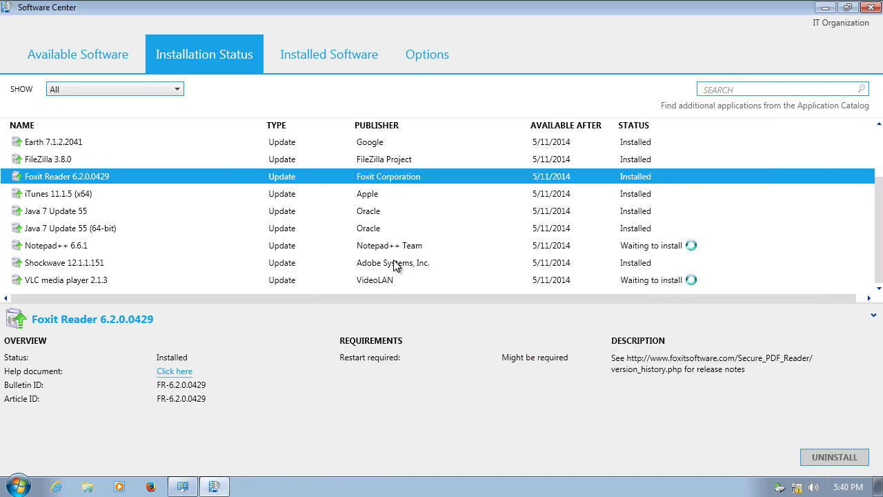
left_click(399, 260)
left_click(207, 248)
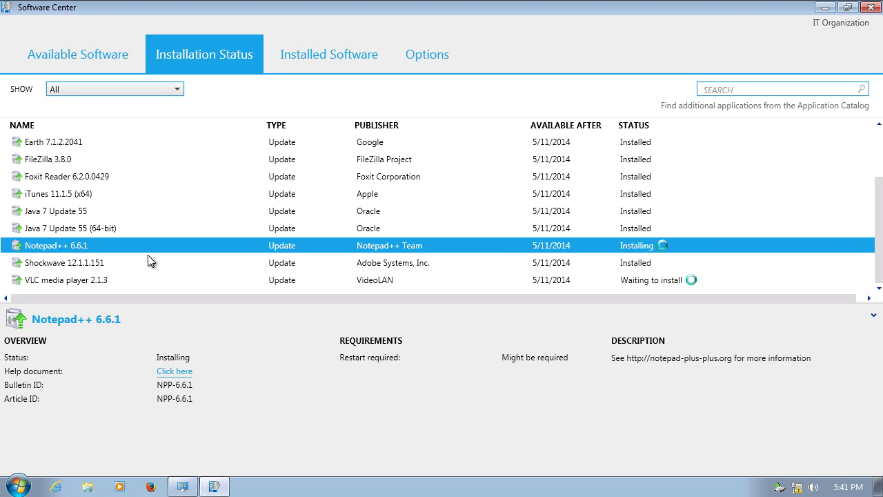
left_click(187, 488)
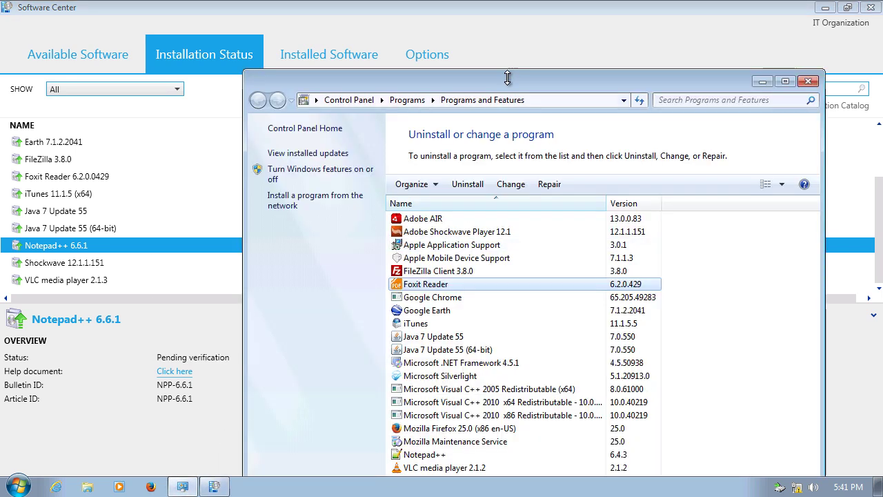
left_click_drag(507, 82, 506, 23)
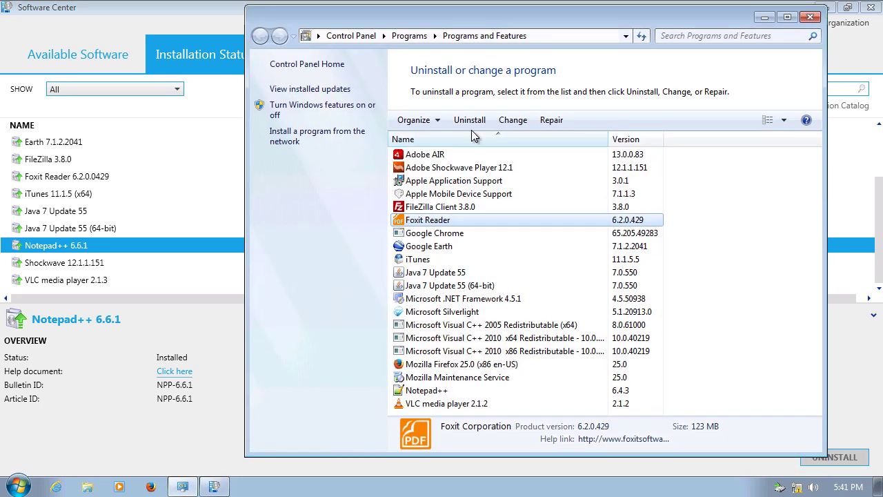
left_click(461, 391)
left_click(641, 35)
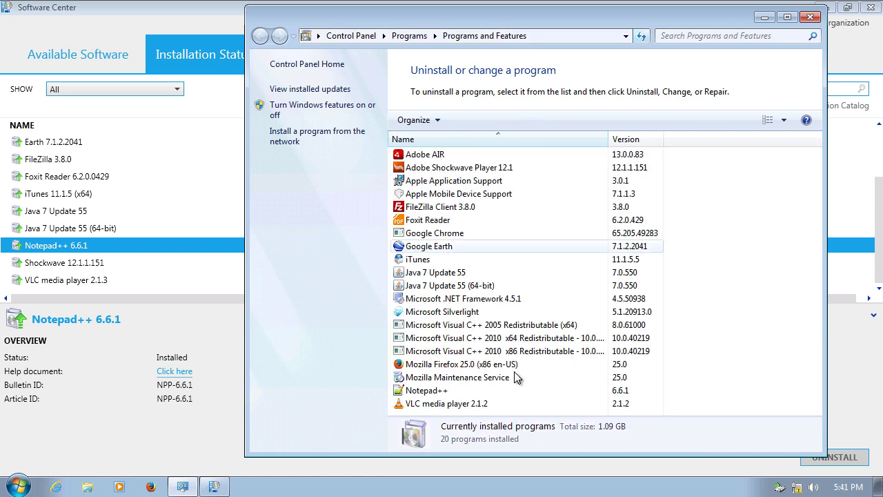
left_click(486, 392)
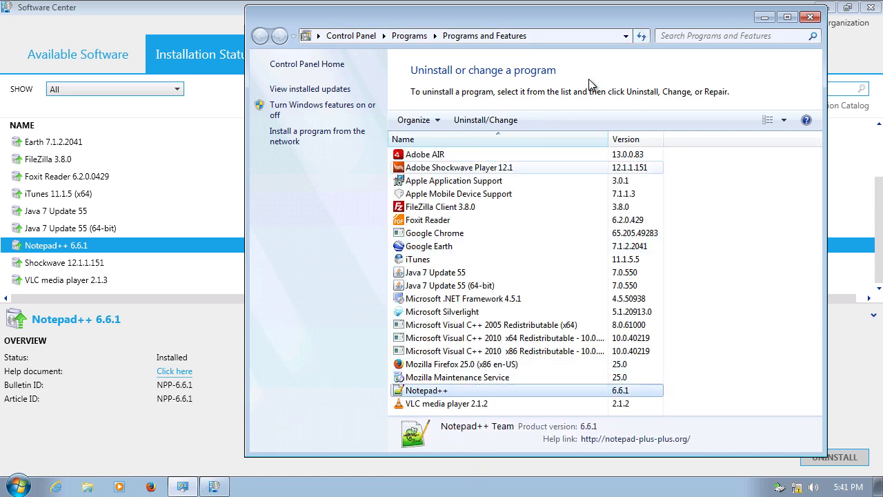
Check the VLC media player 2.1.3 update's status, refresh Programs and Features to check VLC's installed version, and close that window.
left_click(158, 282)
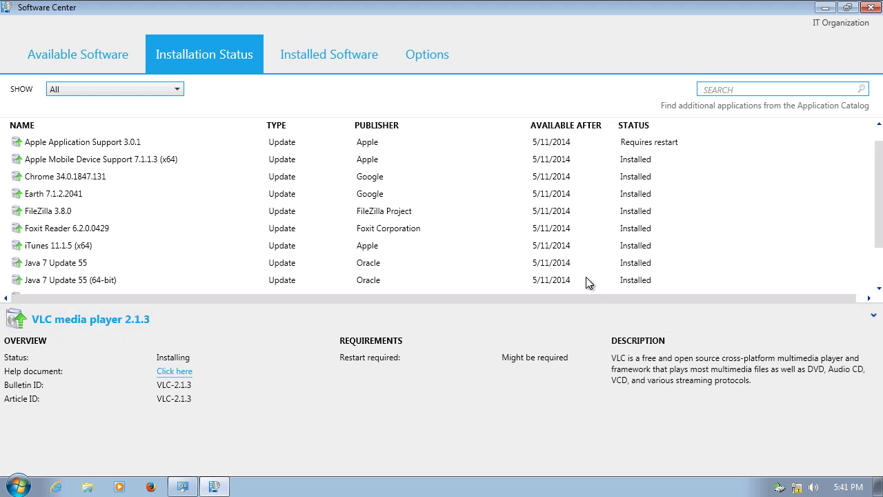
scroll(203, 261, "down", 1)
left_click(201, 263)
left_click(116, 282)
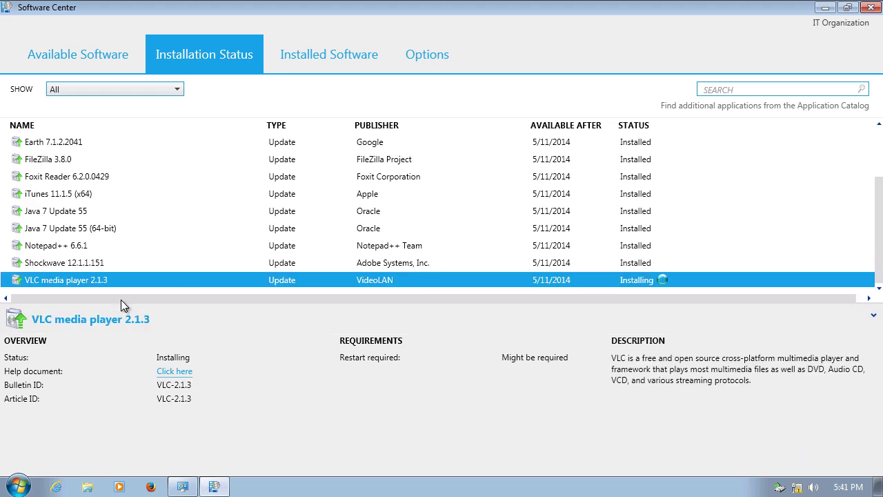
left_click(210, 487)
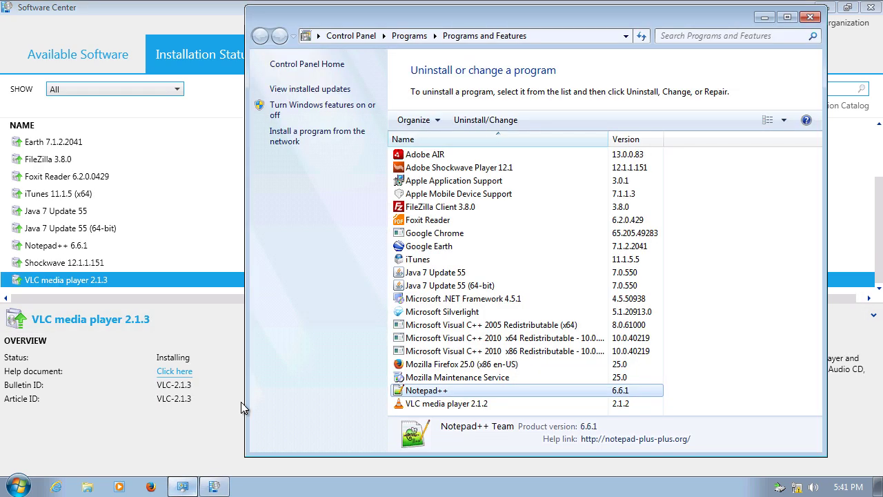
left_click(445, 404)
left_click(642, 36)
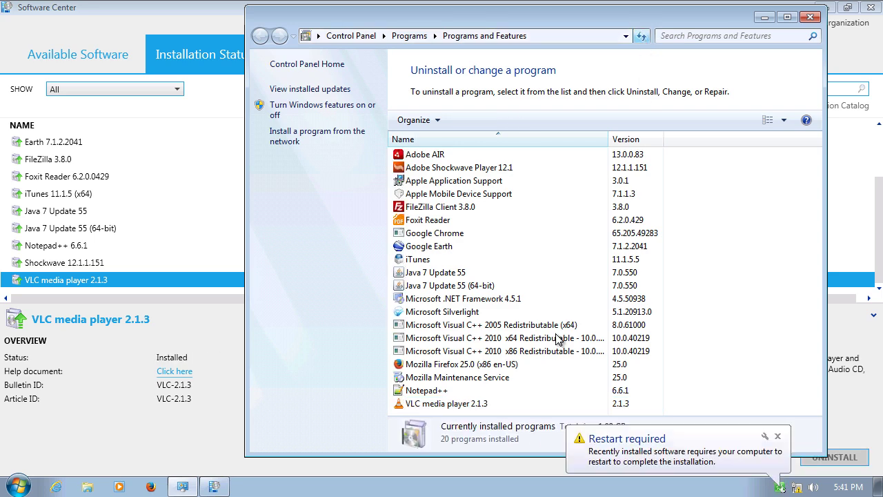
left_click(469, 404)
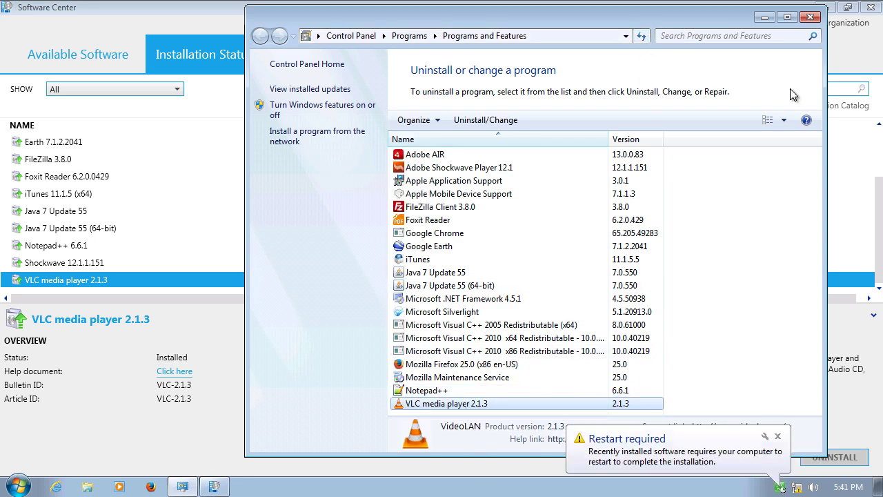
left_click(810, 16)
Sort the installation status list by availability date and review the Apple Application Support 3.0.1 update's status and restart requirement.
left_click(598, 126)
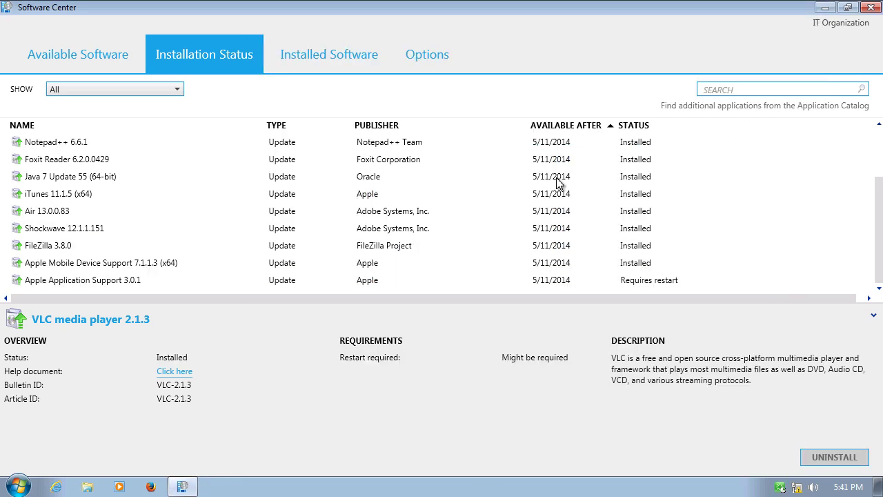
left_click(556, 195)
left_click(127, 280)
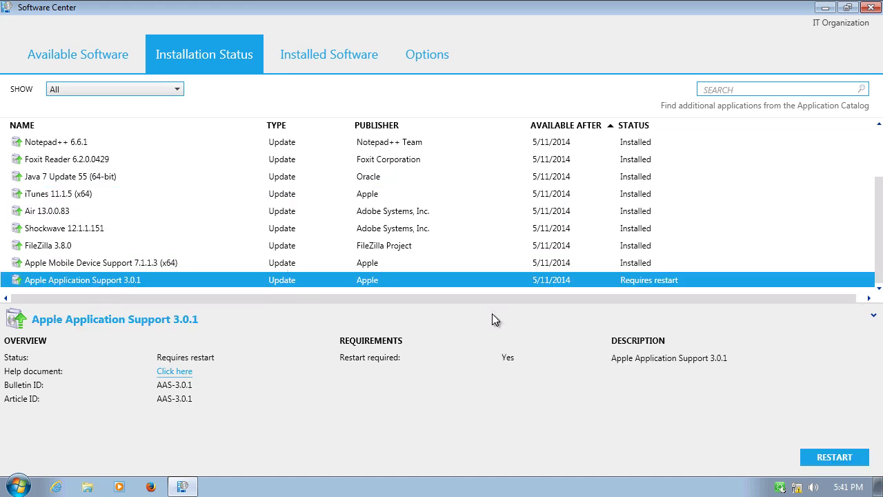
Open the computer restart window to view its restart and snooze options, and cancel it without restarting.
right_click(779, 487)
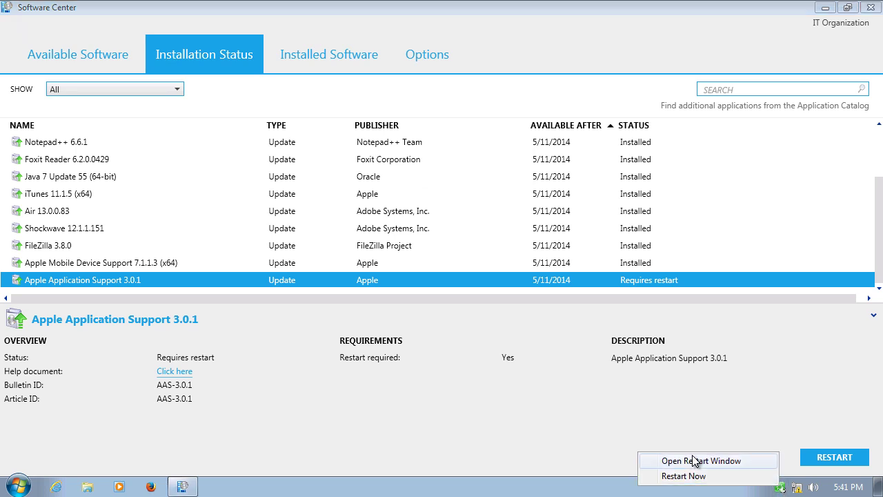
left_click(692, 458)
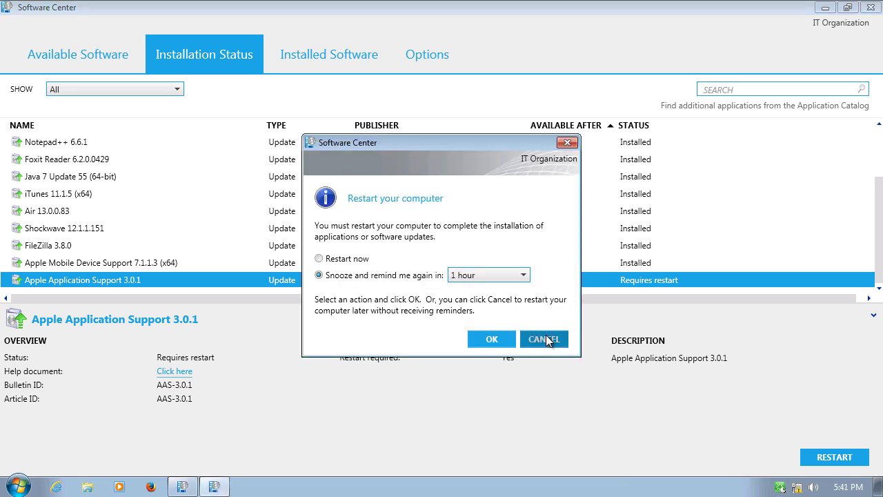
left_click(542, 338)
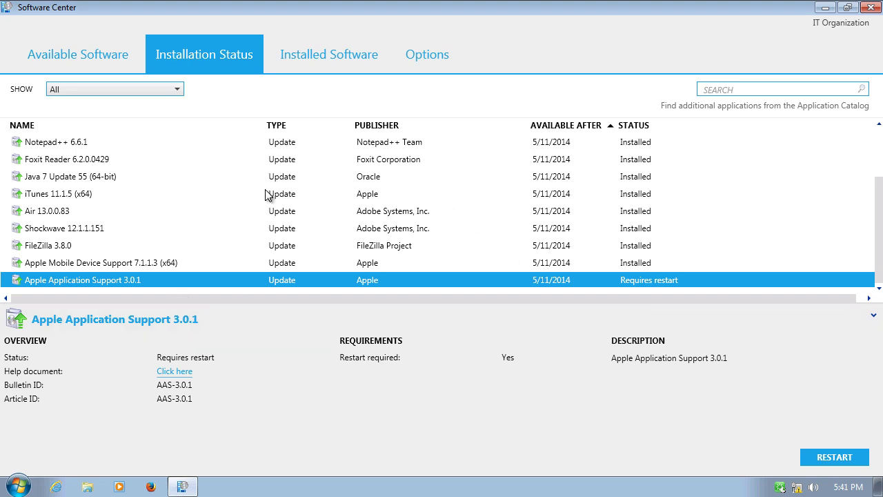